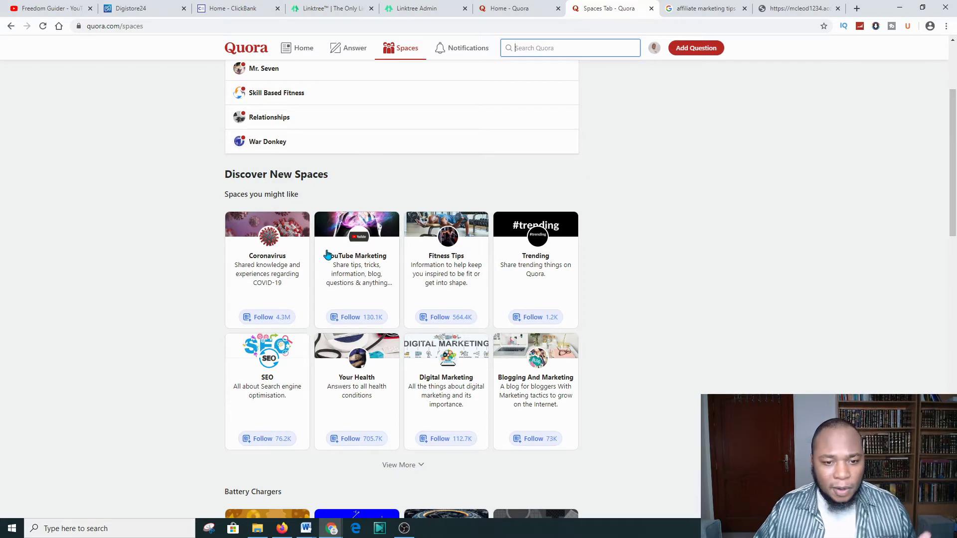
Look through the suggested communities under Discover New Spaces, from Spaces you might like to Low Carb Diet
scroll(340, 239, up, 3)
scroll(339, 245, down, 3)
scroll(339, 246, up, 3)
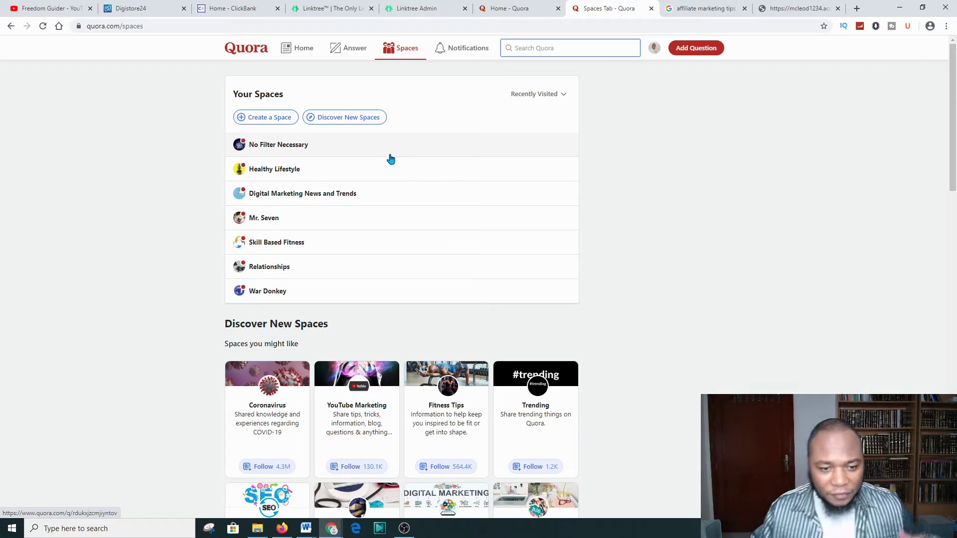
scroll(388, 158, down, 3)
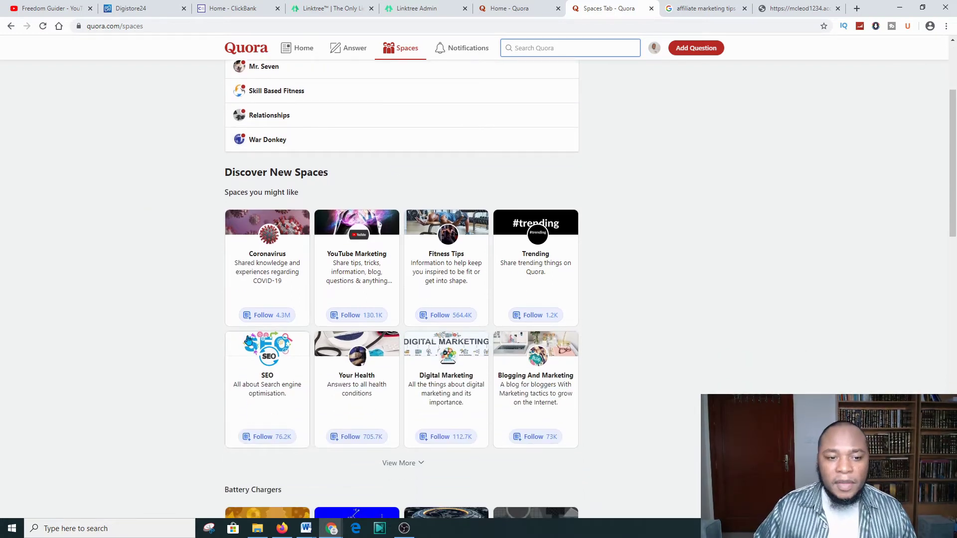
scroll(197, 150, down, 1)
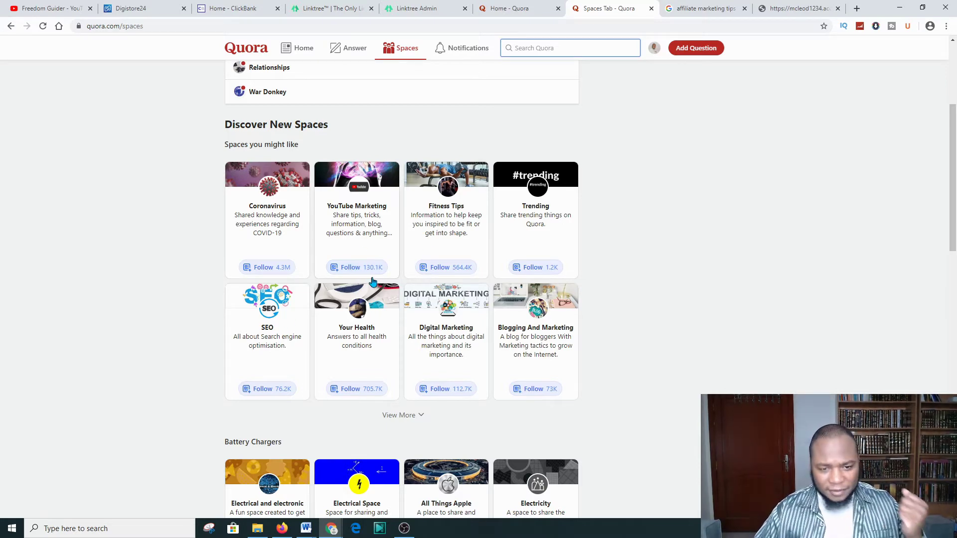
scroll(368, 281, down, 1)
scroll(523, 229, down, 9)
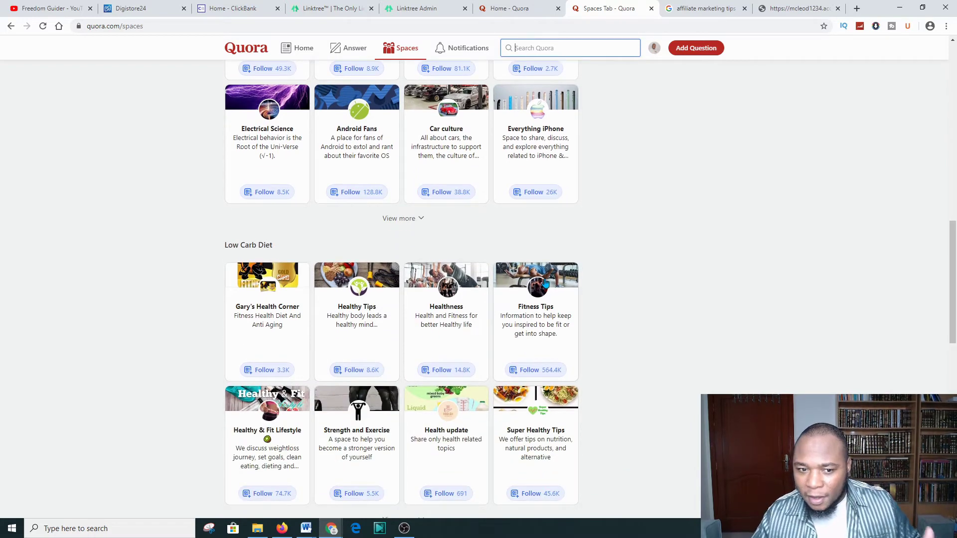
scroll(450, 235, up, 2)
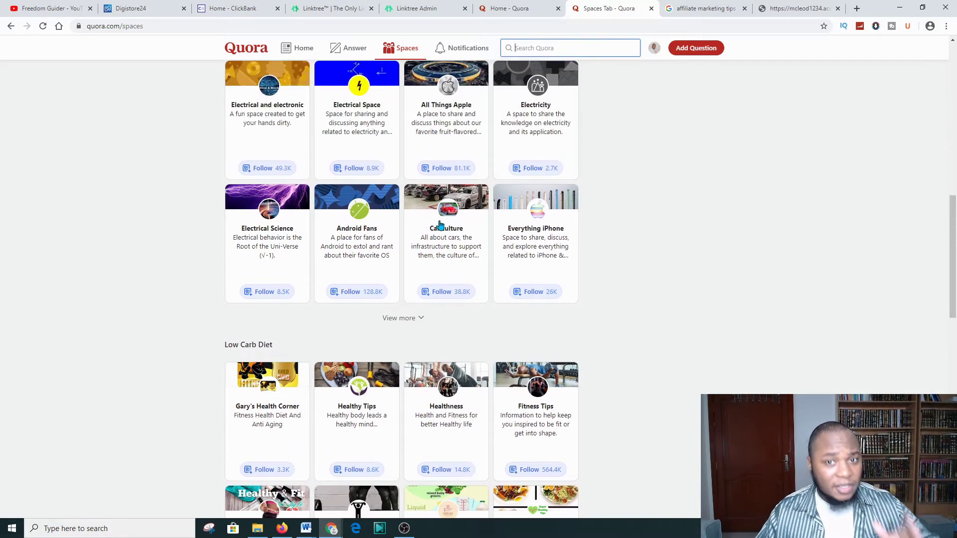
Check the affiliate links in Linktree Admin, and return to Quora to view the suggested spaces
click(414, 6)
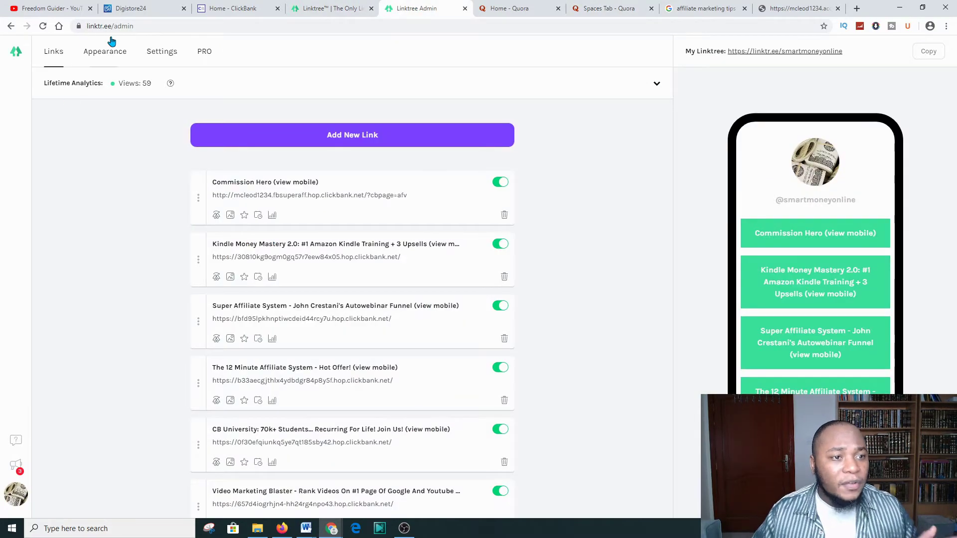
click(612, 6)
scroll(335, 237, up, 10)
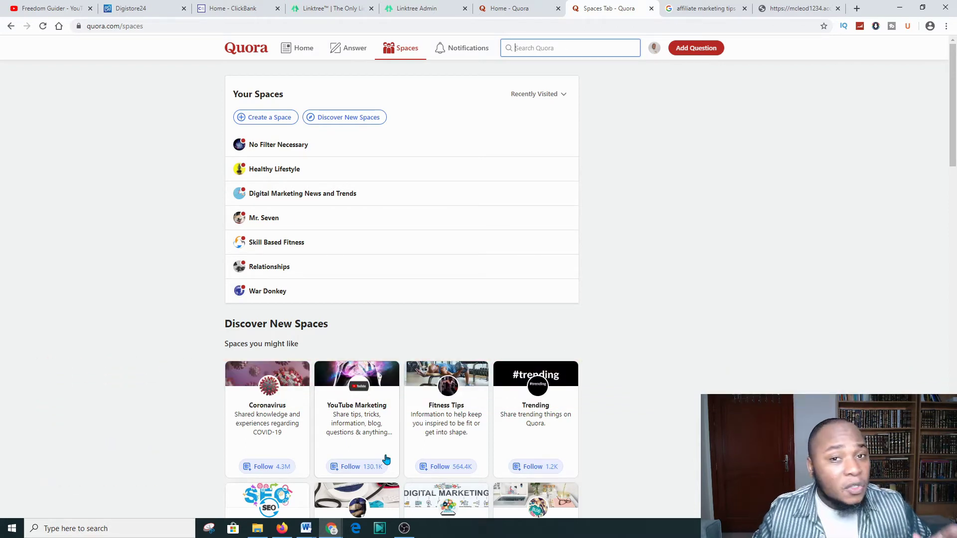
scroll(387, 459, down, 6)
scroll(327, 291, up, 2)
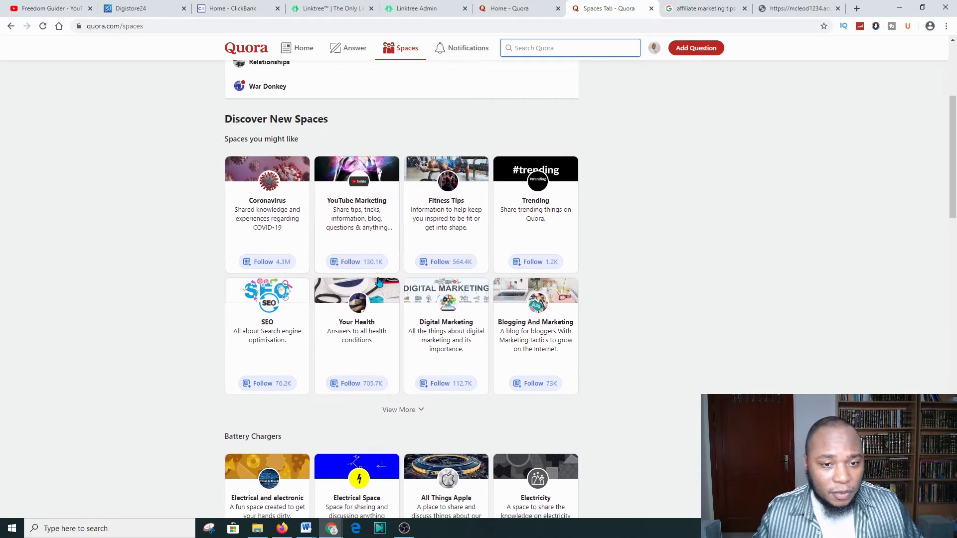
Create a Quora space named with the owner's full name plus "Money Maker", described as "Affiliate GURU"
scroll(389, 274, up, 4)
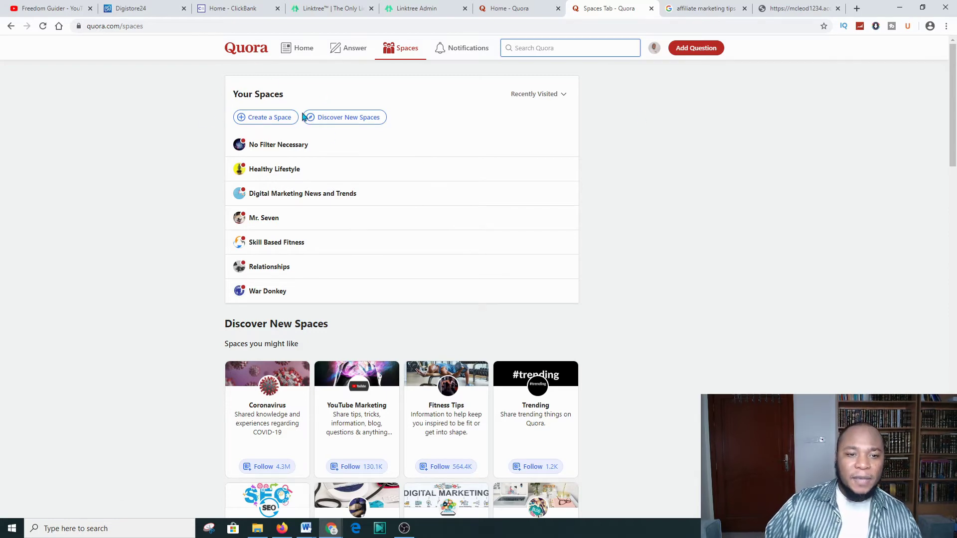
click(265, 118)
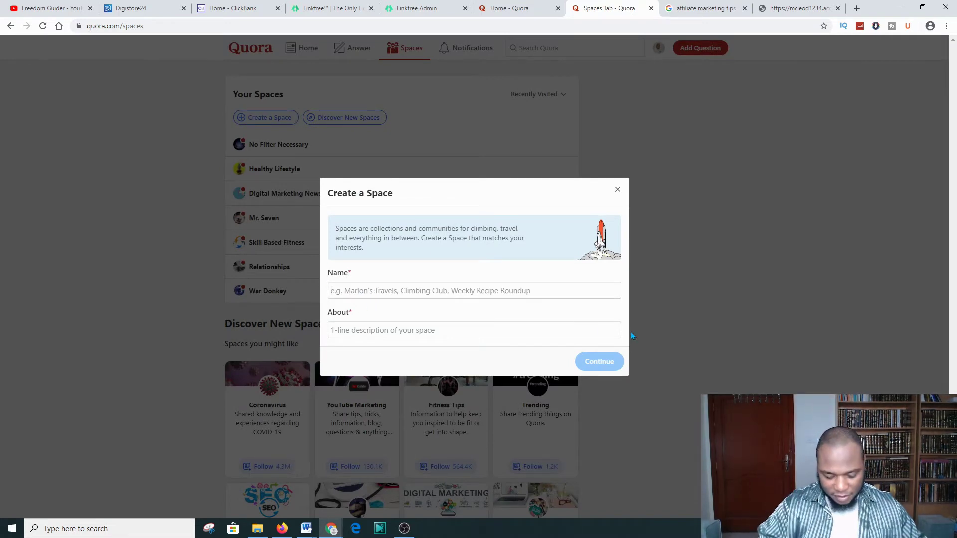
text(Marlon)
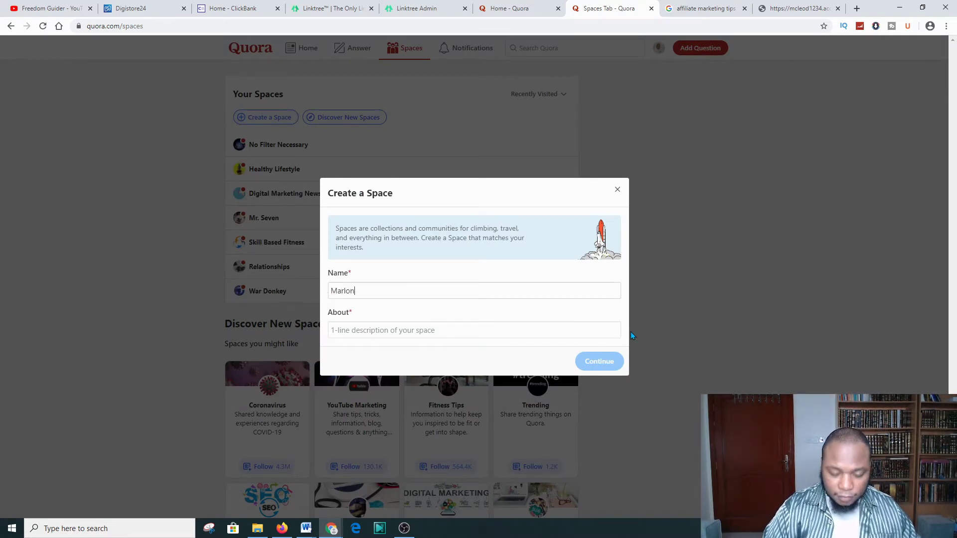
text( Mcleod Money Maker)
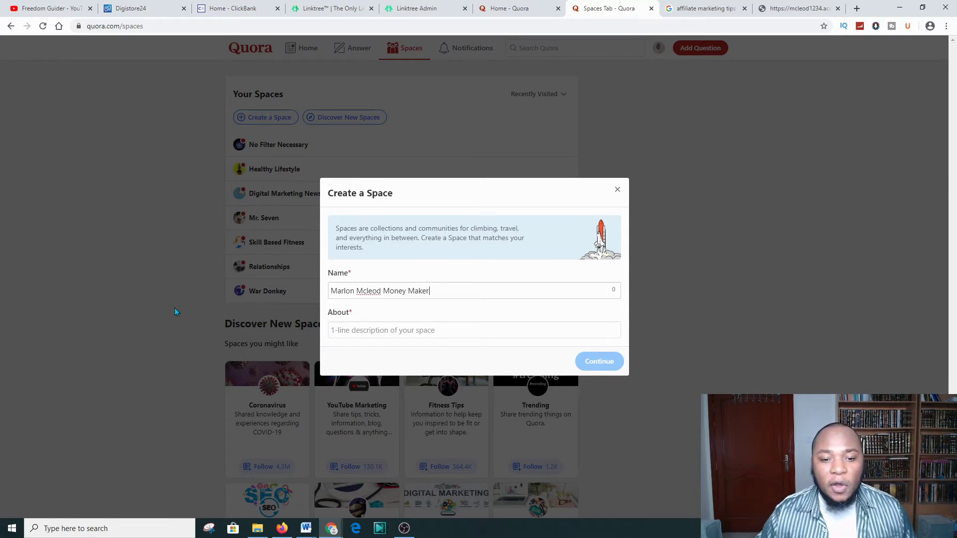
click(391, 332)
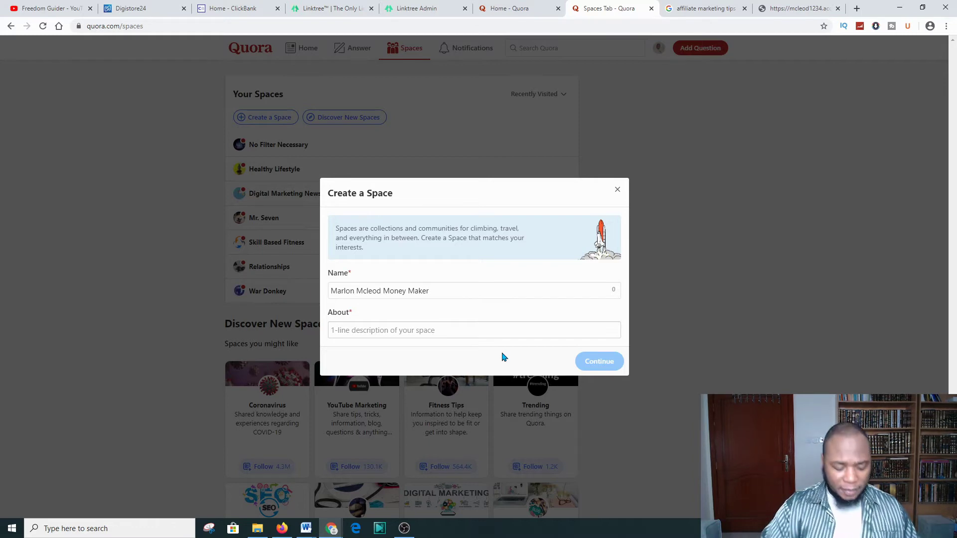
text(Affiliate GURU)
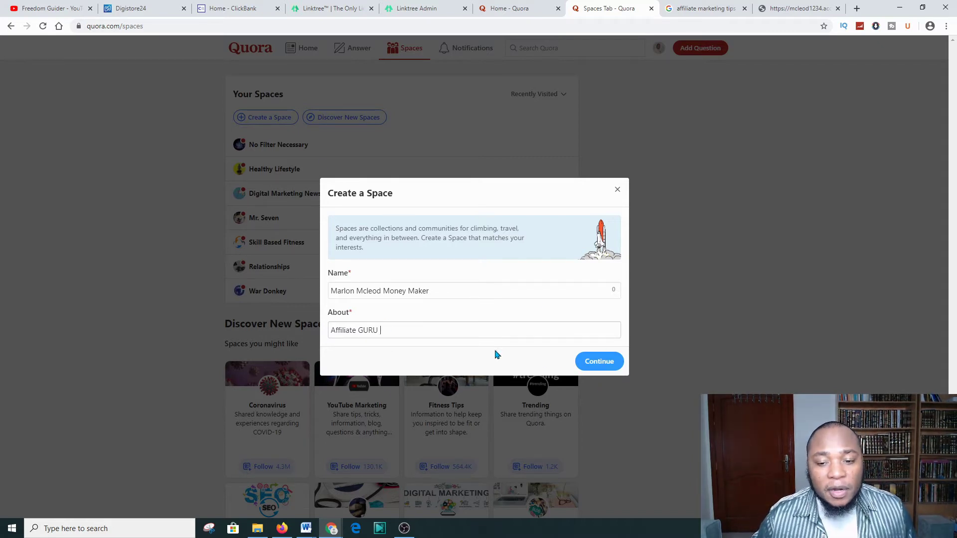
click(600, 362)
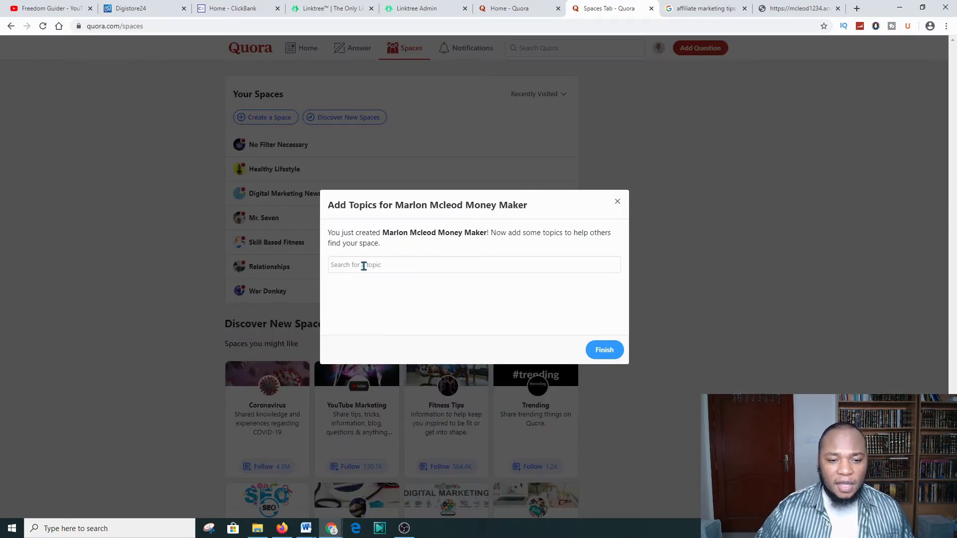
Add the topics Wanting and Making Money, Online Entrepreneur and Affiliate Marketing to the space and finish its setup
click(371, 267)
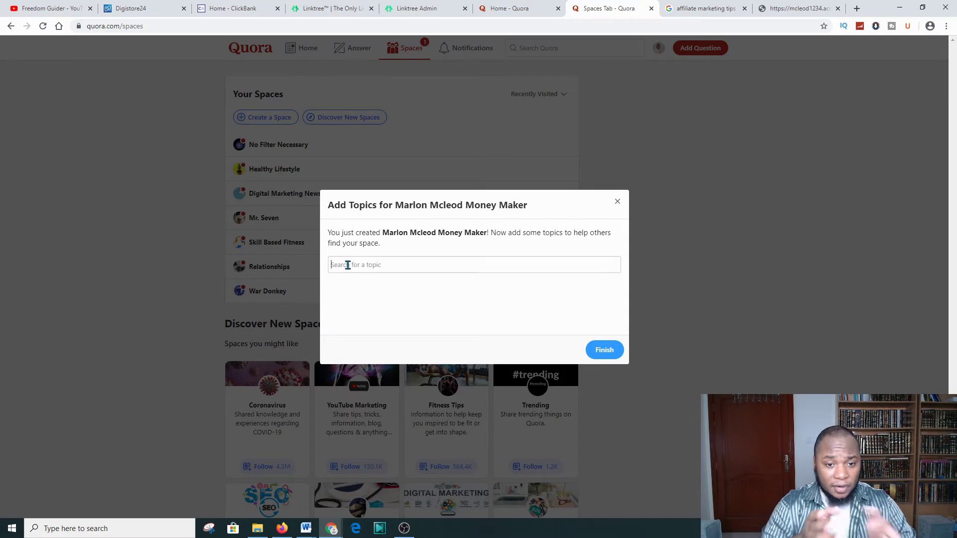
text(mAKING)
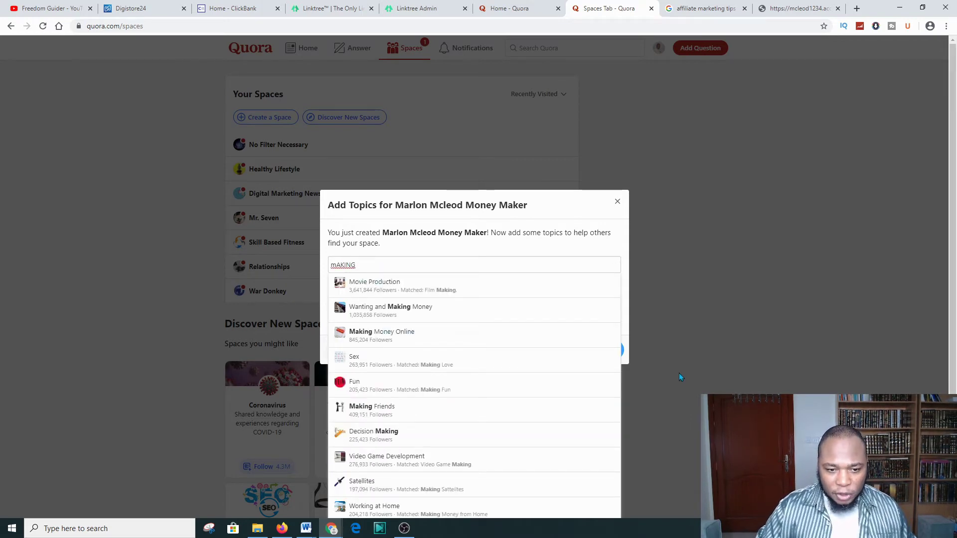
click(385, 312)
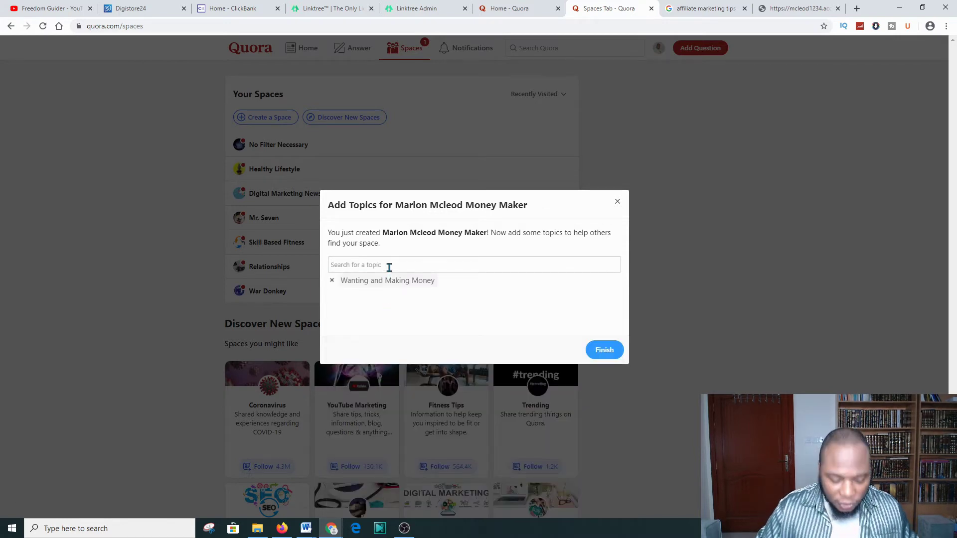
text(oNLINE)
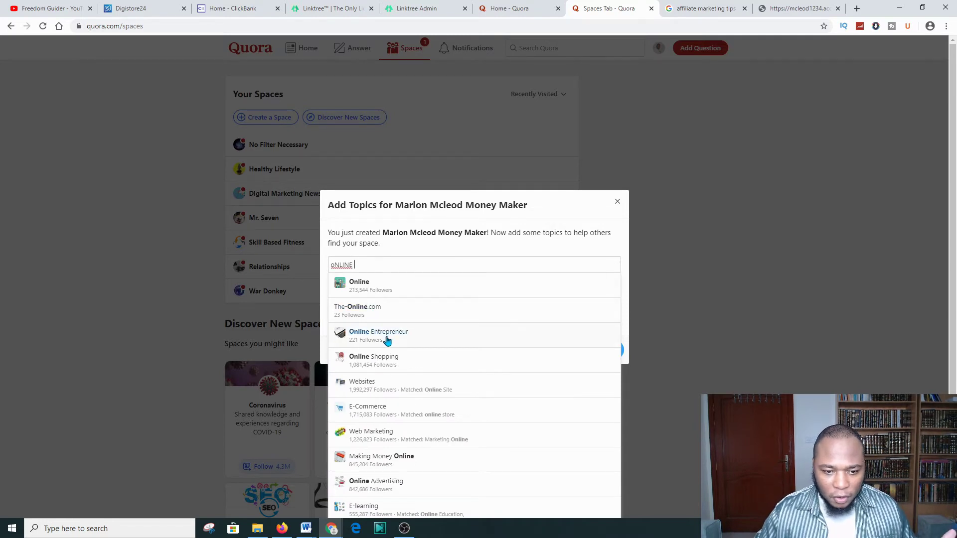
click(387, 341)
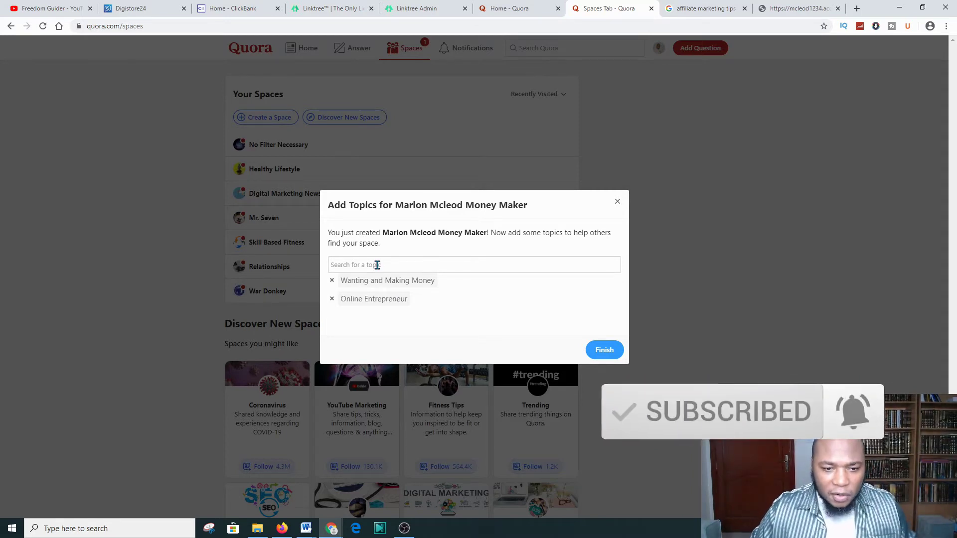
text(aFF)
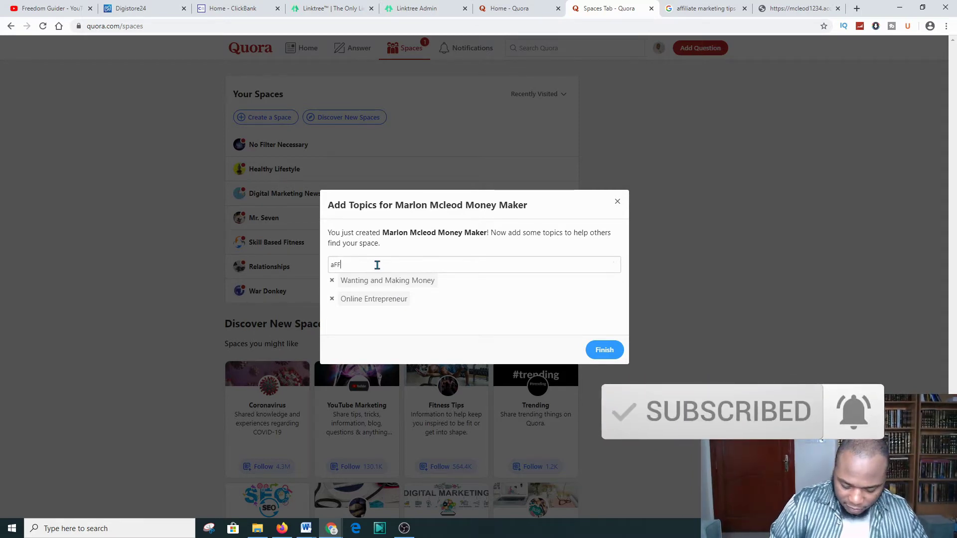
text(FILIATE)
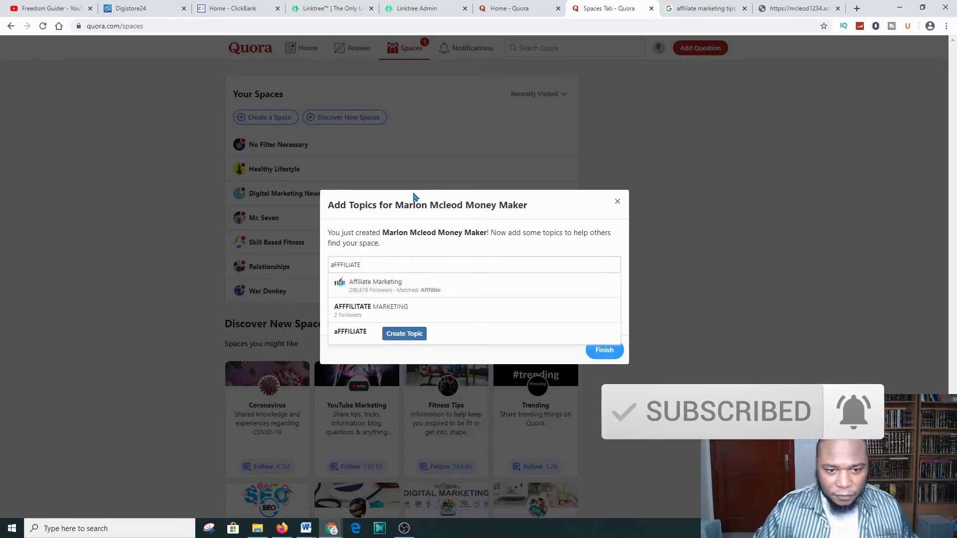
click(386, 287)
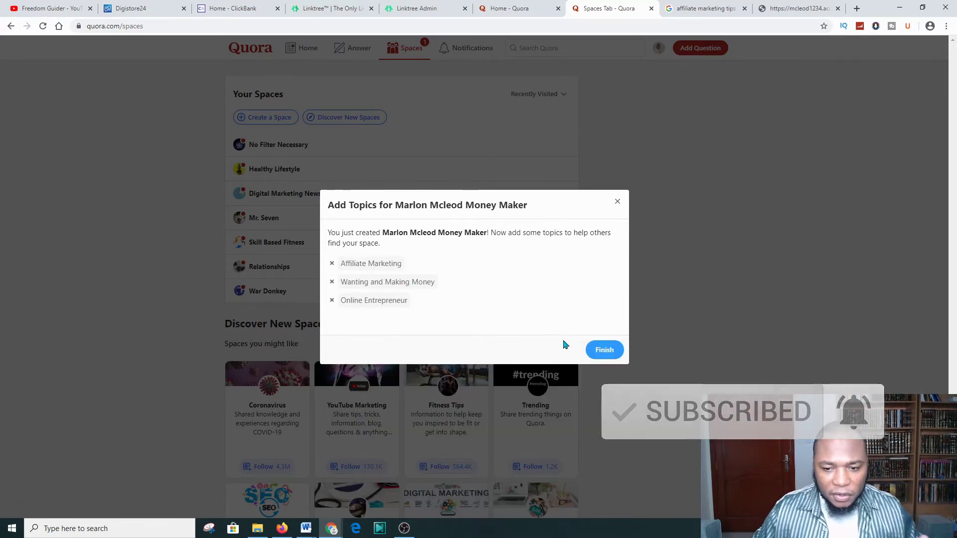
click(604, 350)
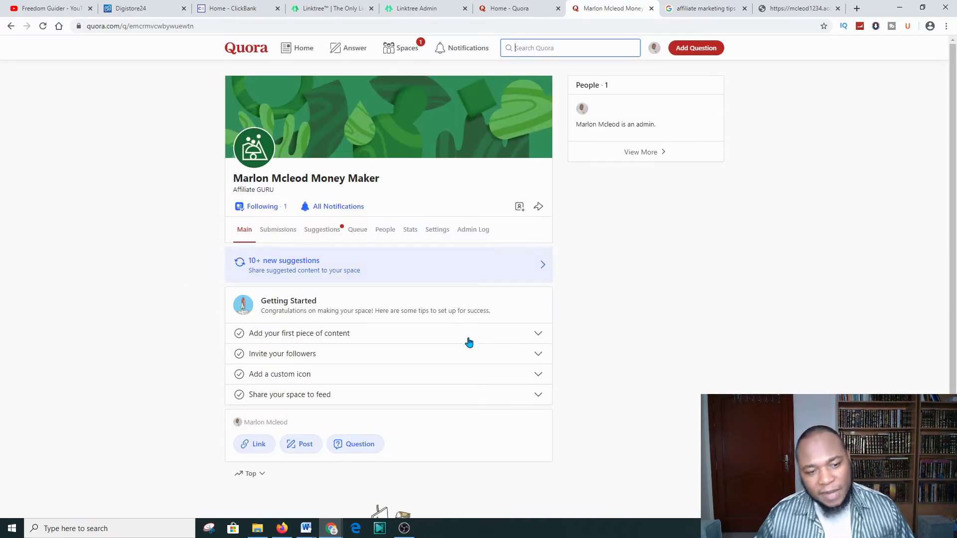
Review the new space's content options and check the Linktree links page before returning to the space
scroll(344, 324, down, 2)
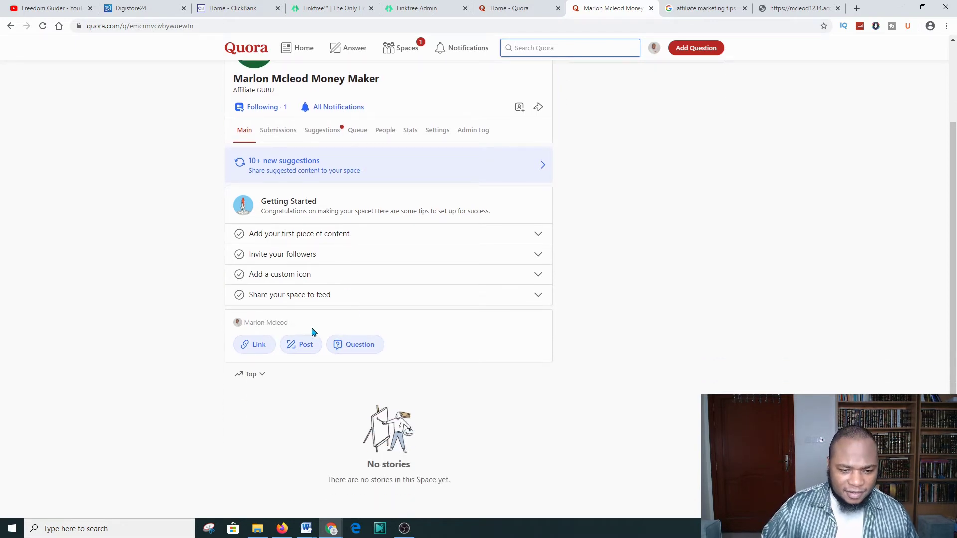
click(270, 324)
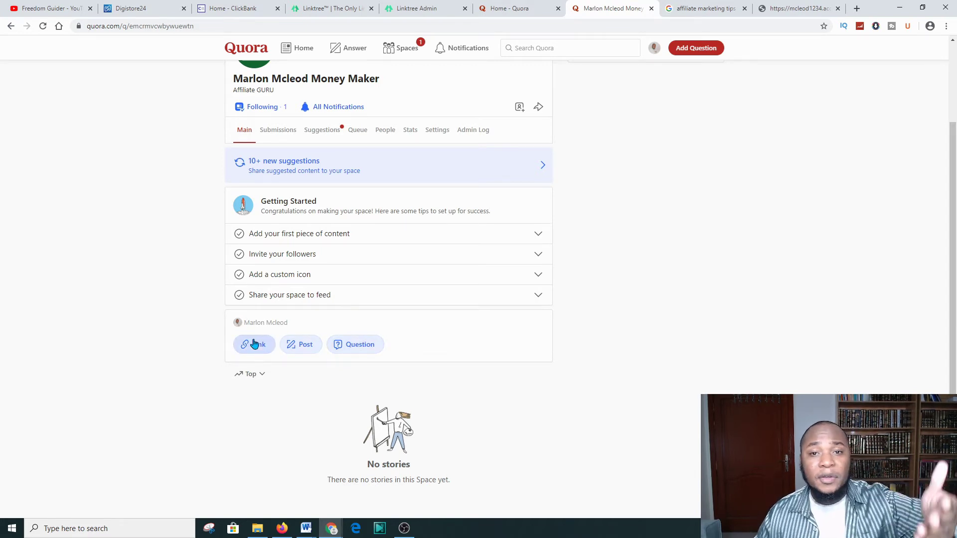
click(437, 4)
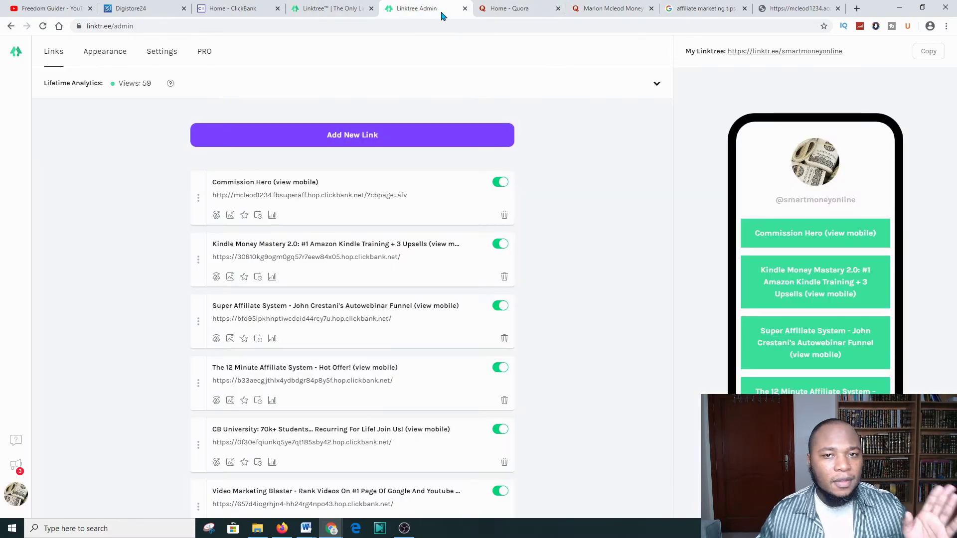
click(518, 7)
click(611, 7)
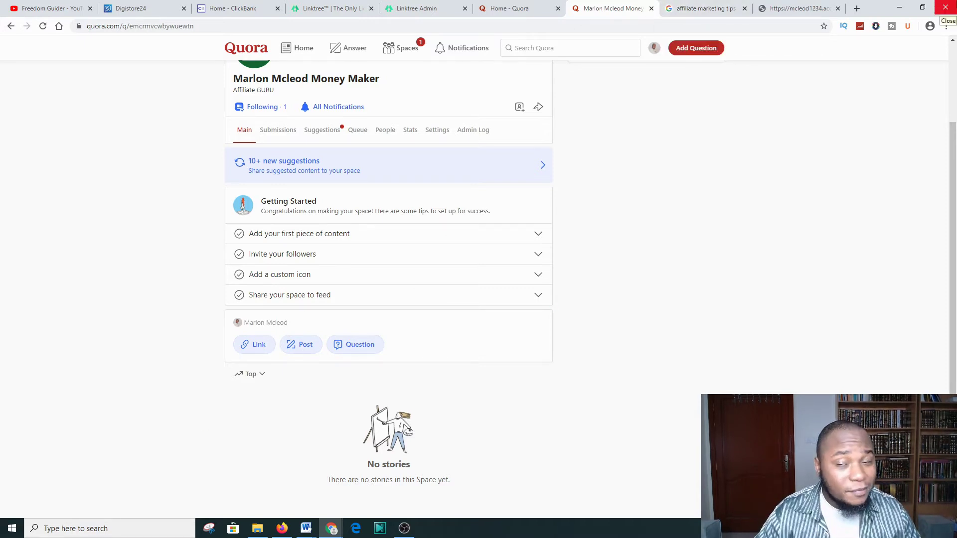
Open the STM Forum result from the affiliate marketing tips search and copy its headline, introduction and benefits list
click(700, 9)
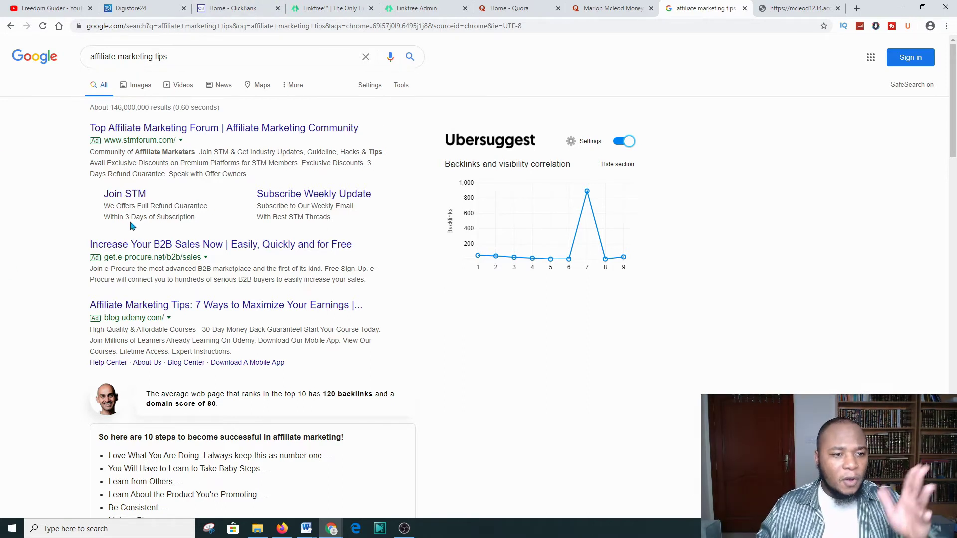
click(135, 131)
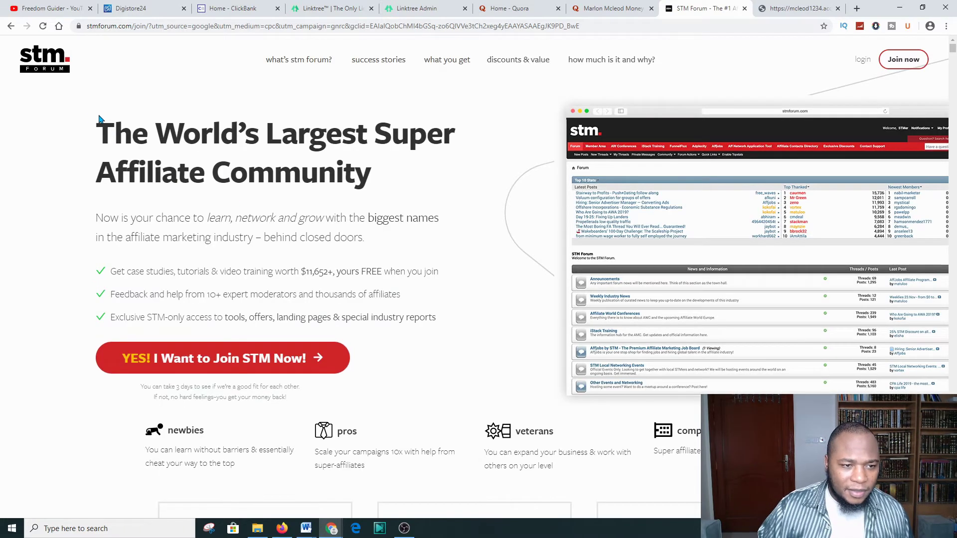
drag(98, 123, 0, 96)
drag(96, 123, 453, 325)
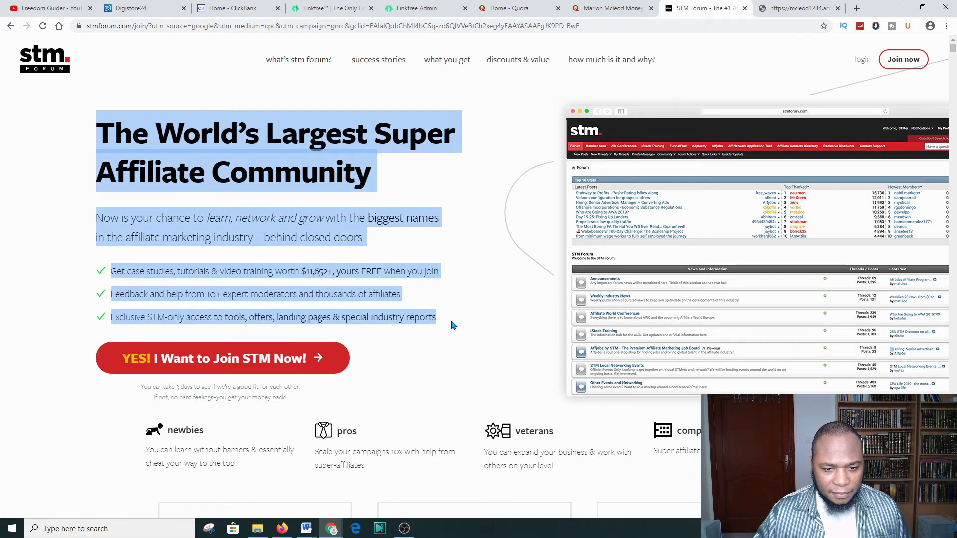
right_click(263, 229)
click(279, 234)
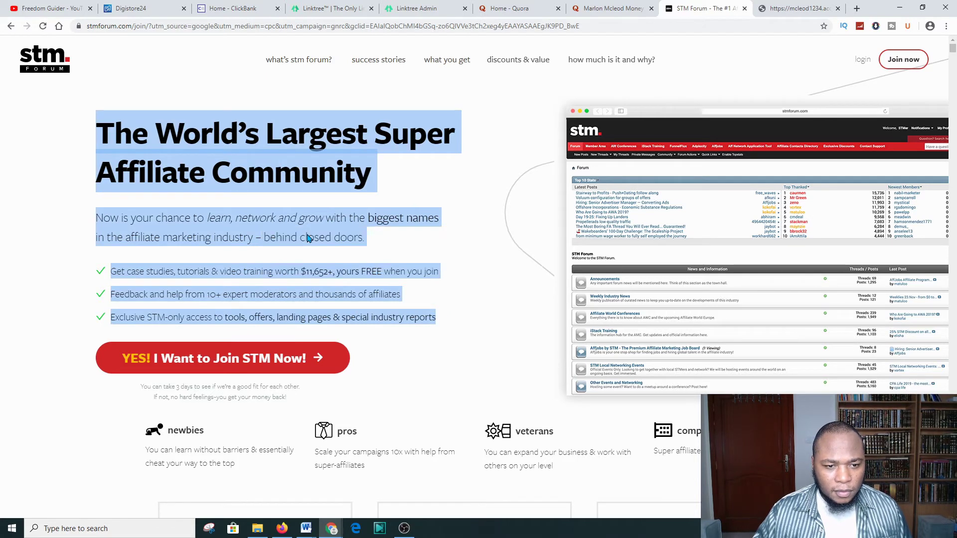
Start a new post in the Quora space and paste the copied STM Forum text as its body
click(619, 6)
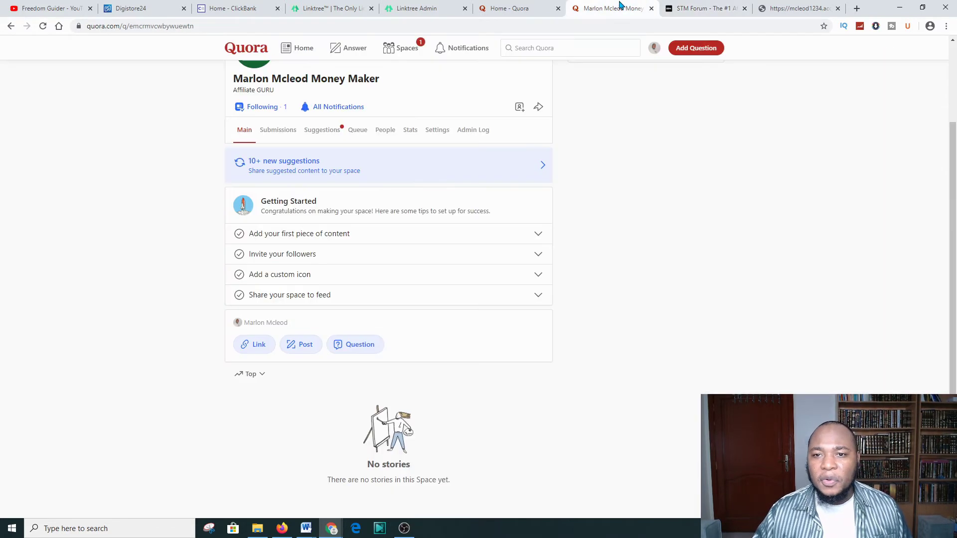
click(299, 345)
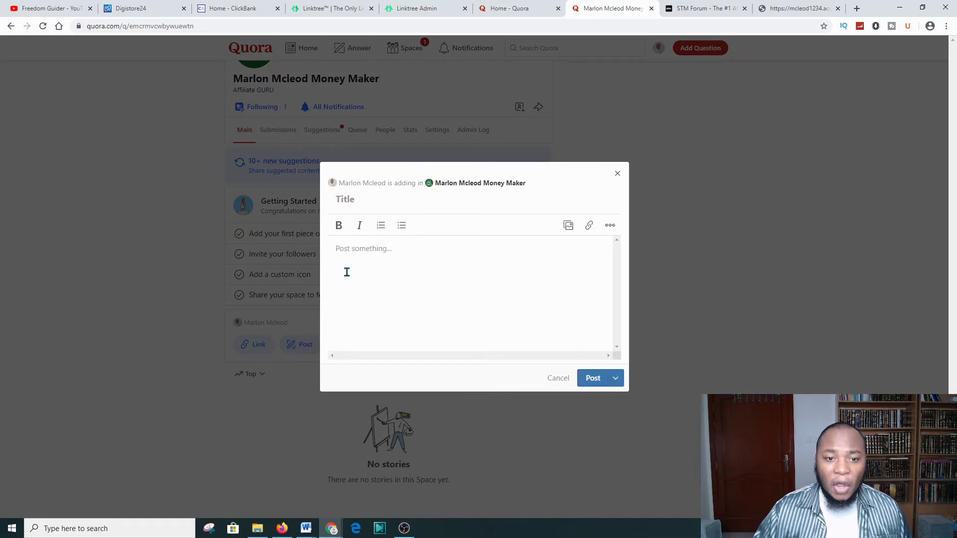
right_click(347, 249)
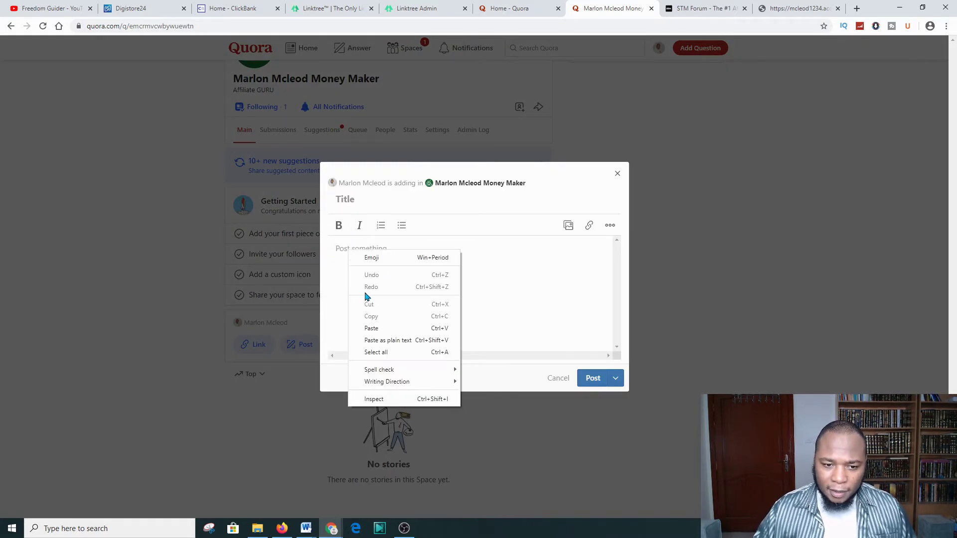
click(373, 328)
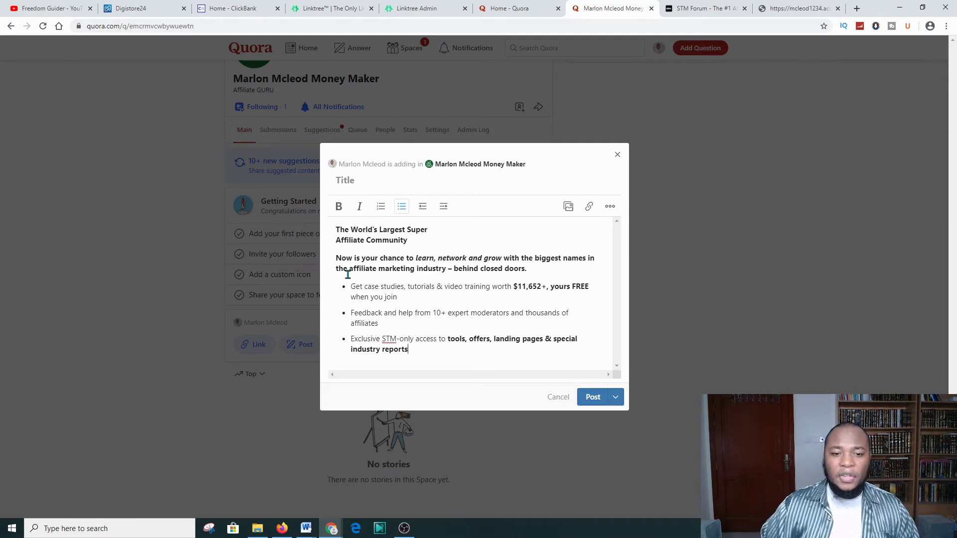
click(404, 320)
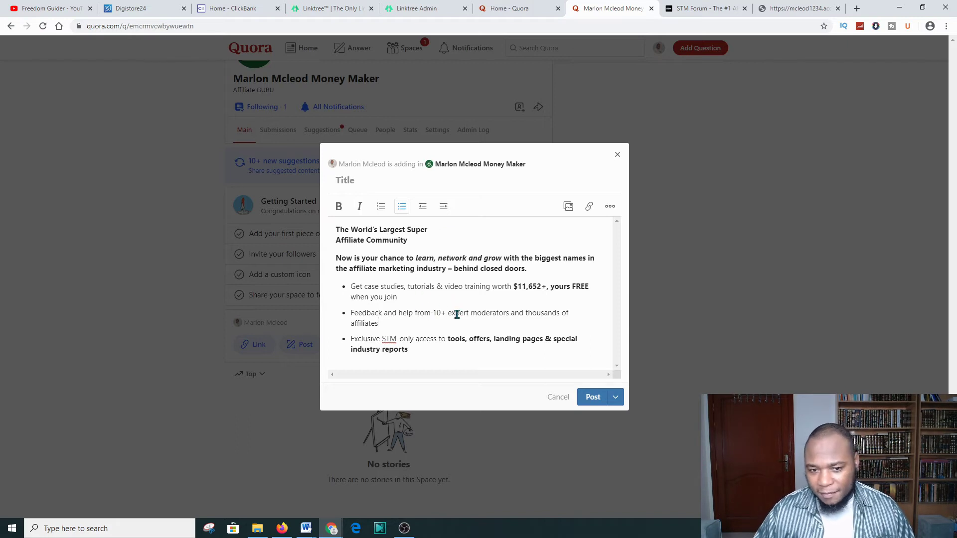
click(423, 9)
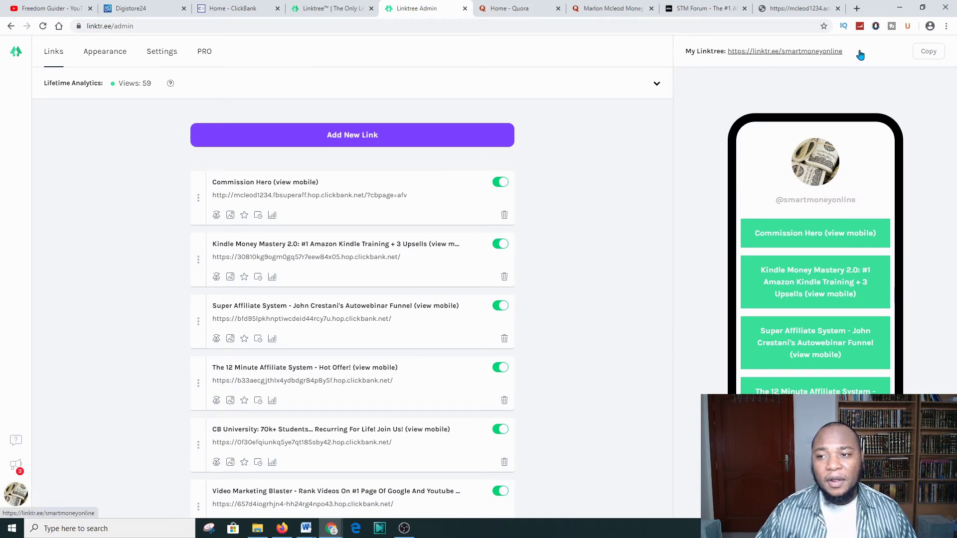
click(931, 52)
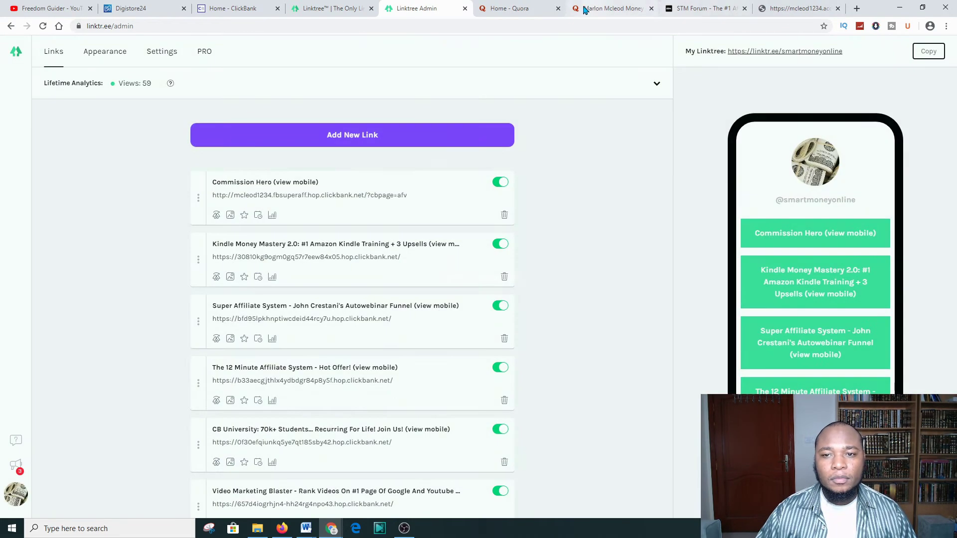
click(614, 8)
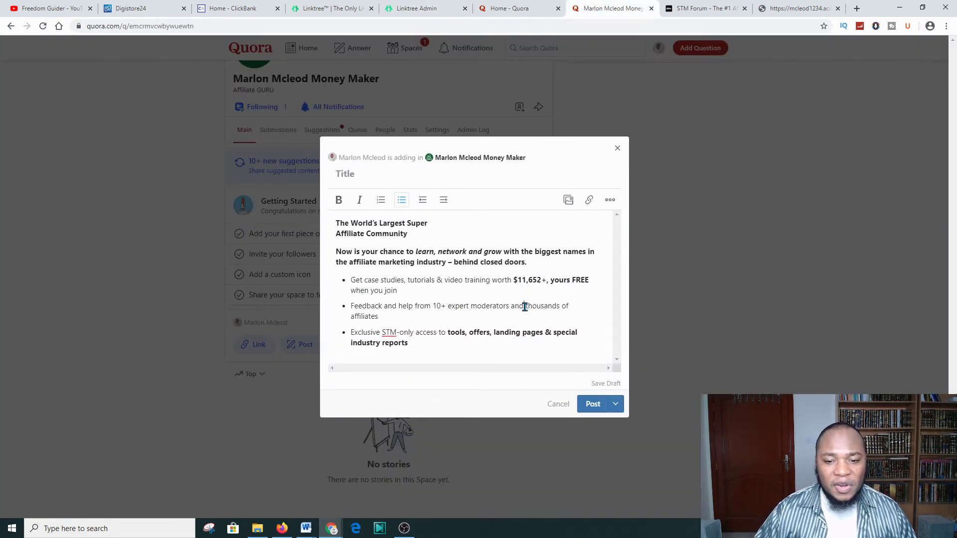
drag(524, 306, 448, 307)
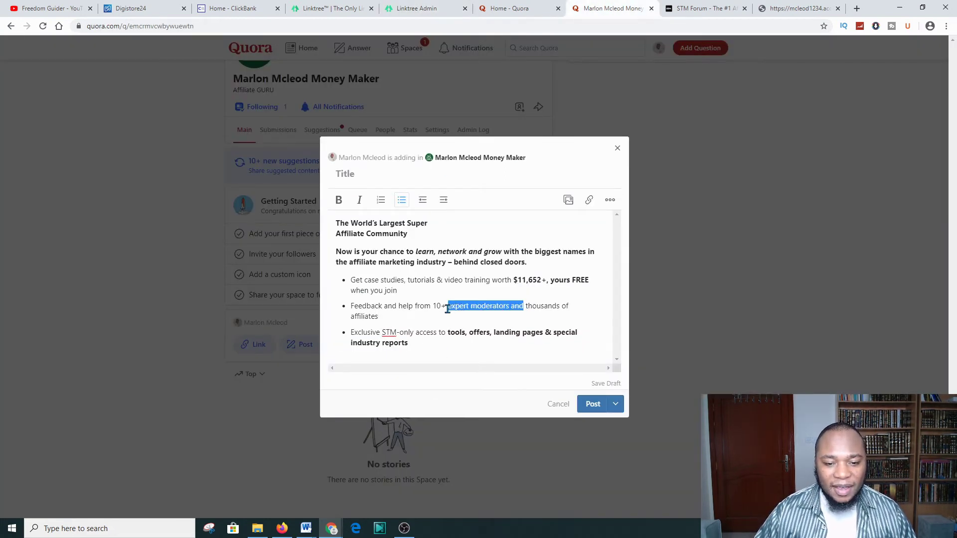
click(589, 201)
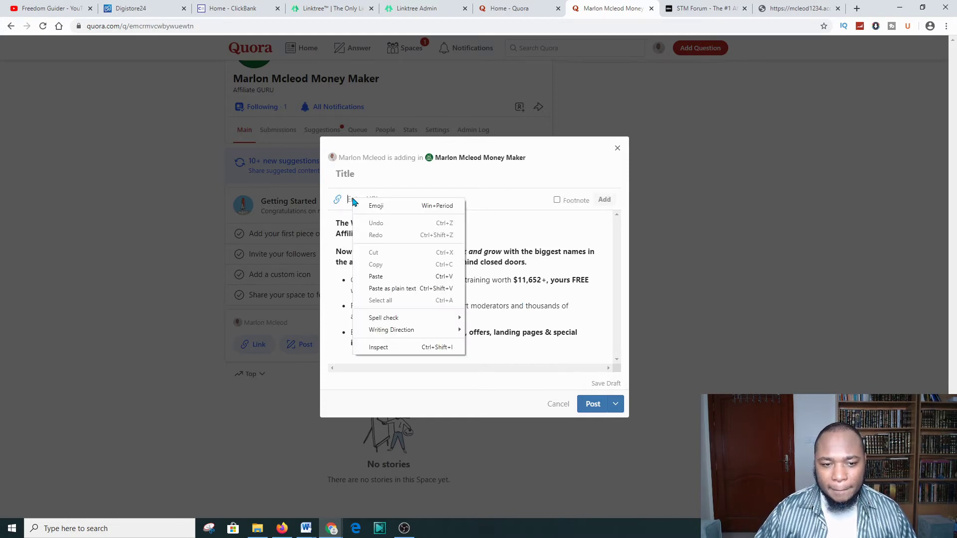
right_click(352, 199)
click(379, 276)
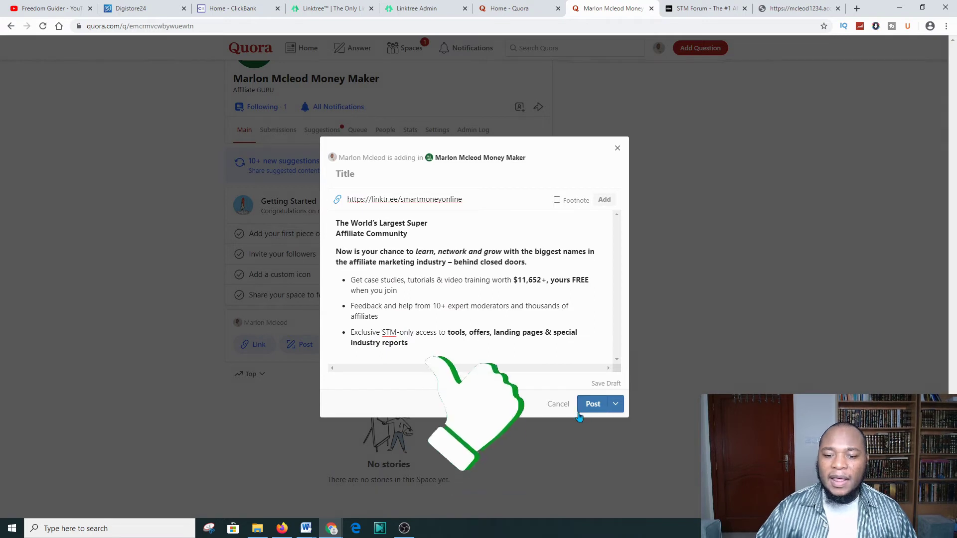
Title the post "Make Money From Home" and publish it to the space
click(595, 405)
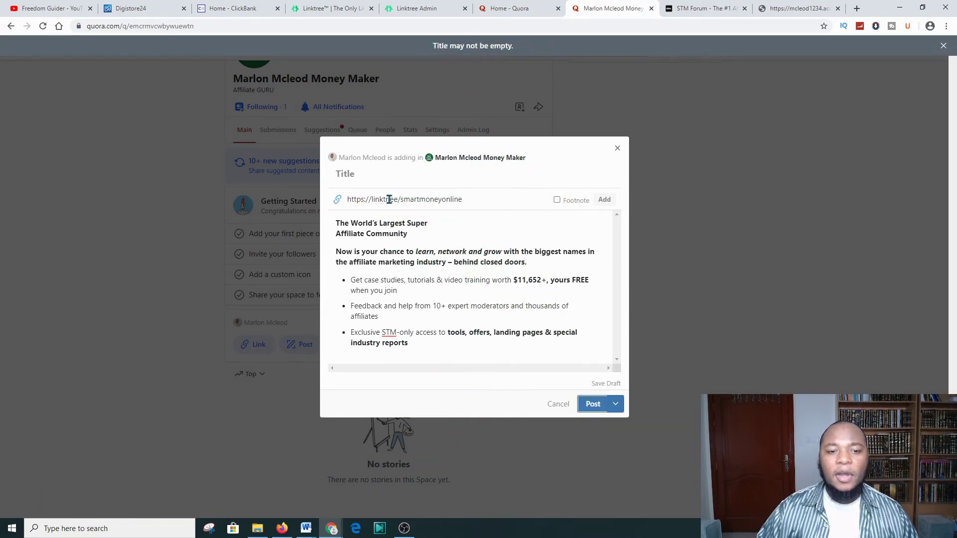
click(382, 172)
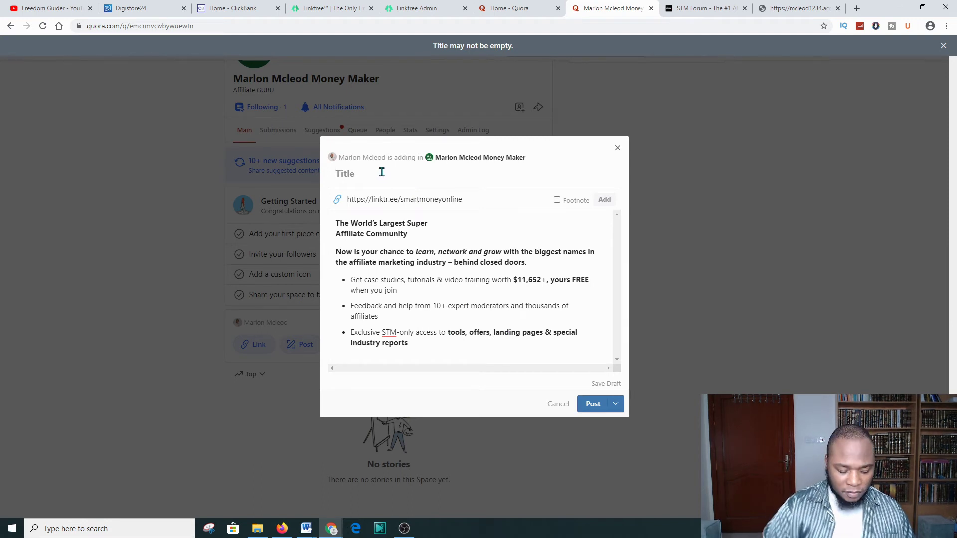
text(mAKE mONEY)
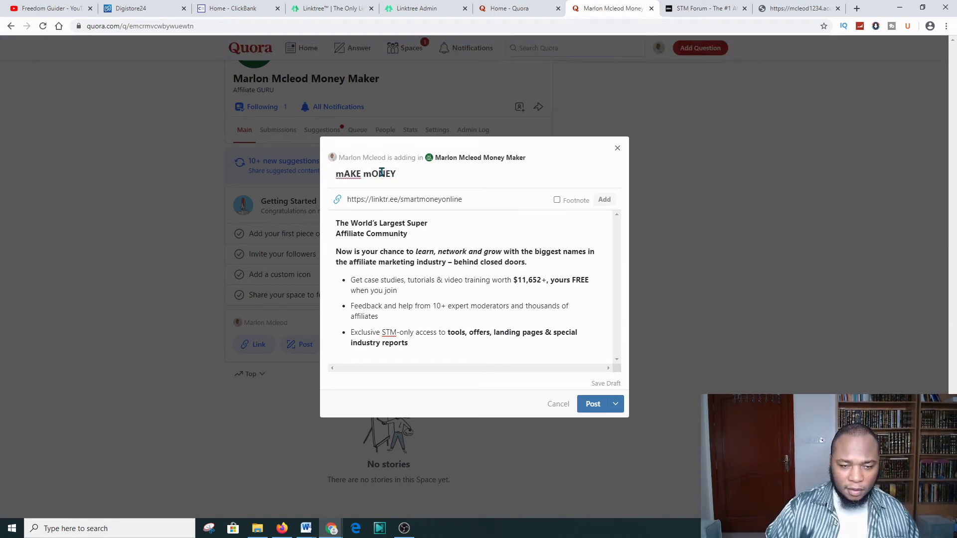
key(BackSpace)
key(BackSpace)
key(BackSpace)
key(BackSpace)
key(BackSpace)
key(BackSpace)
key(BackSpace)
key(BackSpace)
key(BackSpace)
key(BackSpace)
text(Make Money From Home)
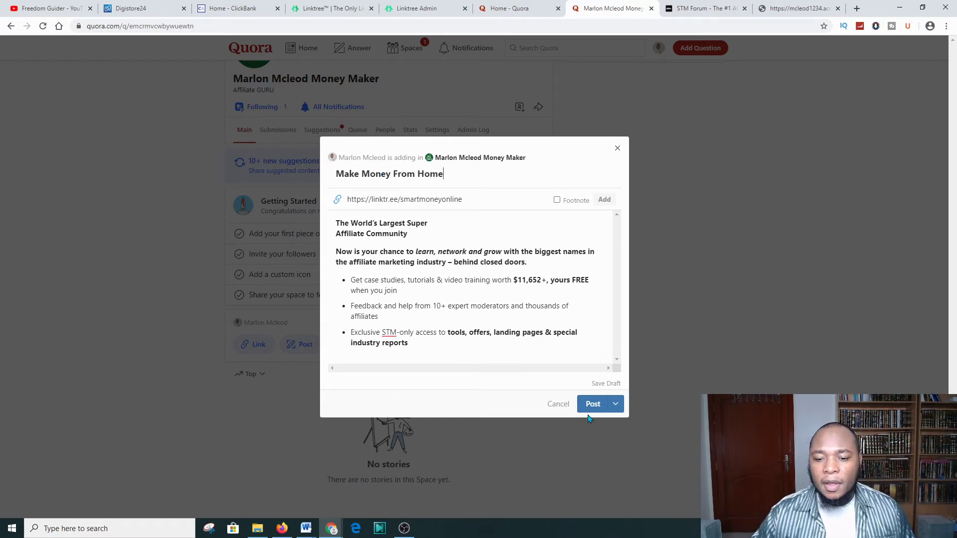
click(584, 397)
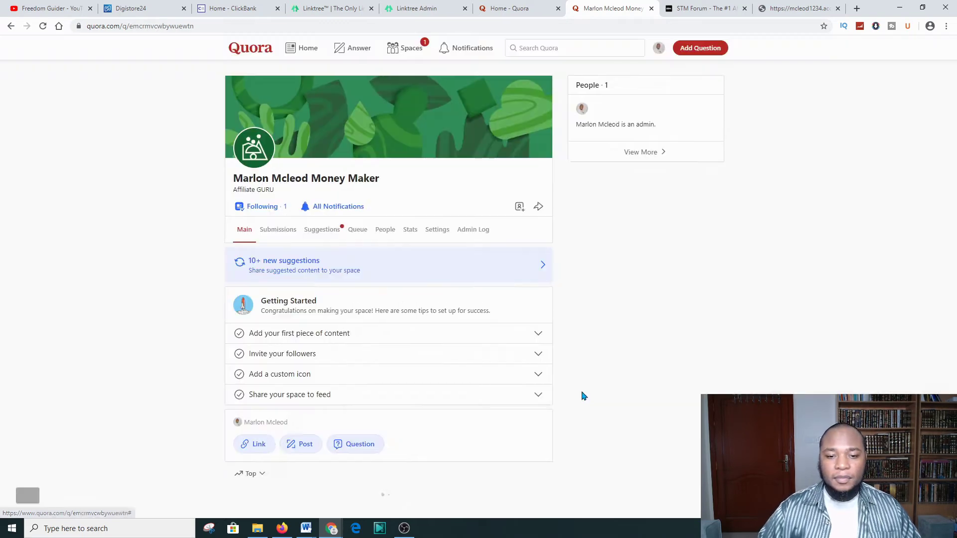
Review the published post in the space against the source text on the STM Forum page
scroll(336, 306, down, 4)
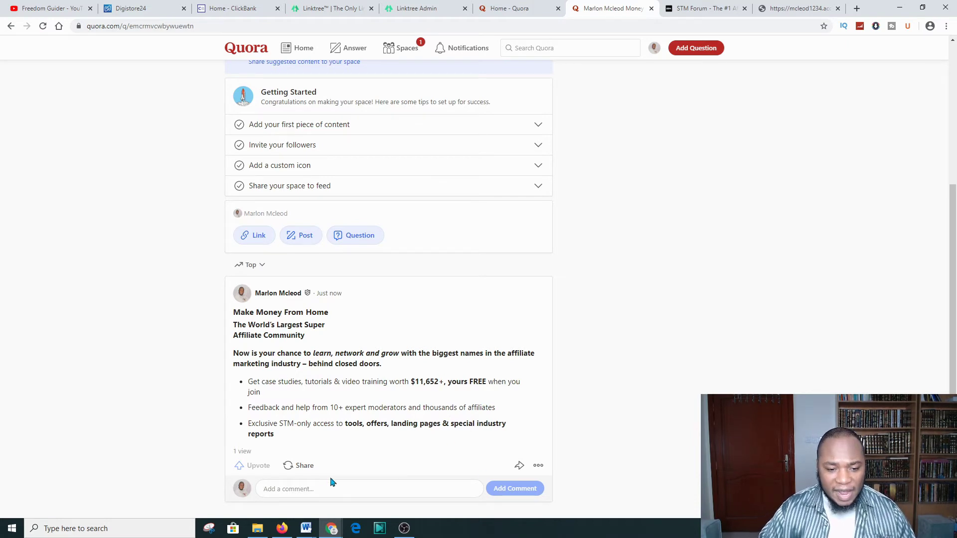
click(711, 6)
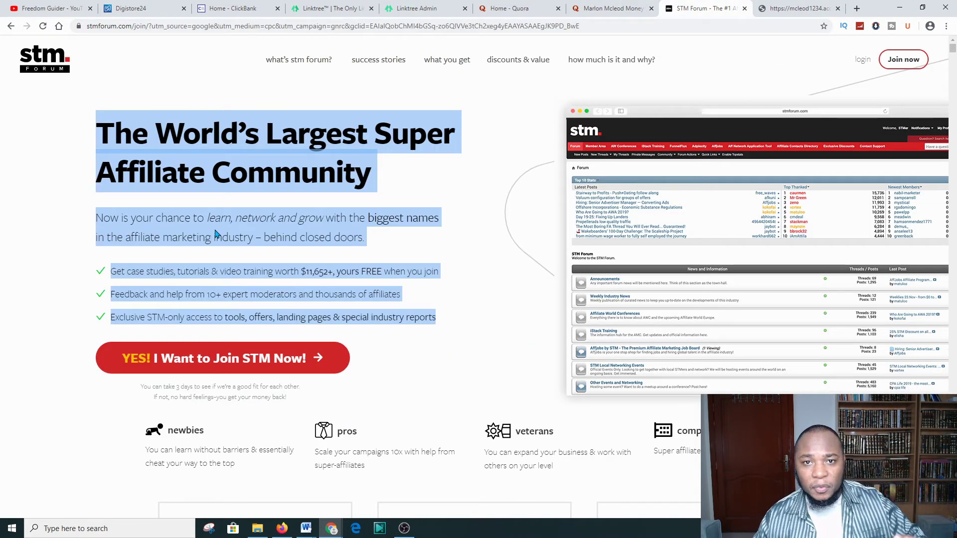
click(624, 7)
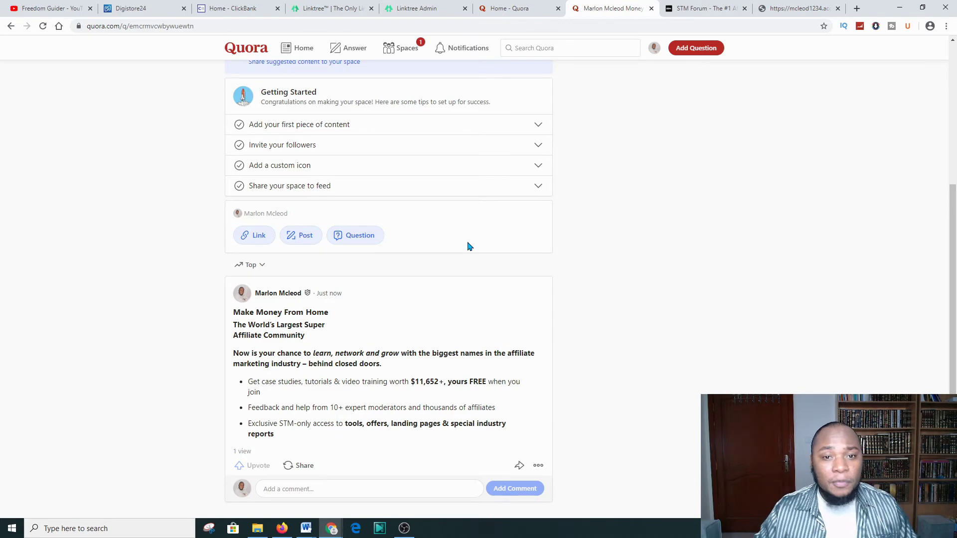
scroll(438, 284, up, 5)
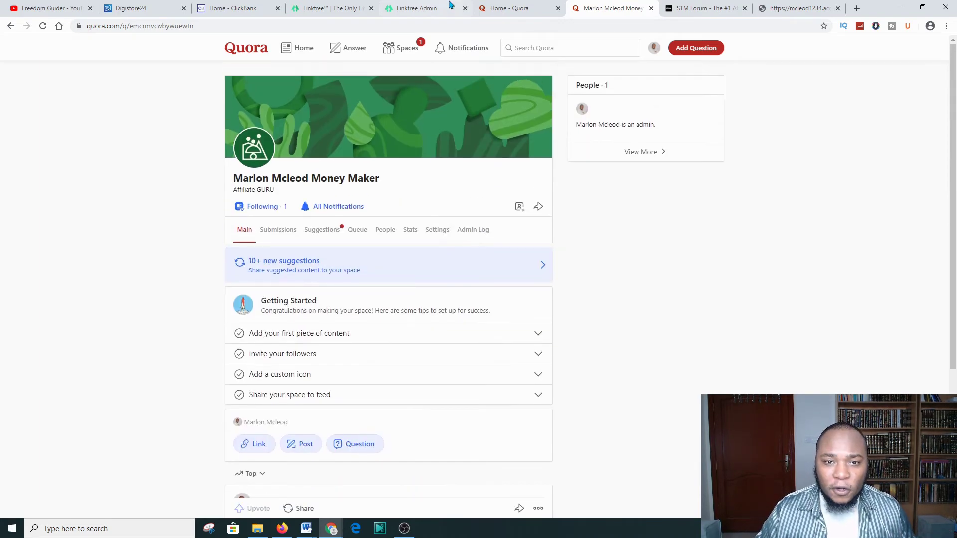
Open the full Spaces overview and browse the followed spaces and the suggested new spaces by topic
click(398, 51)
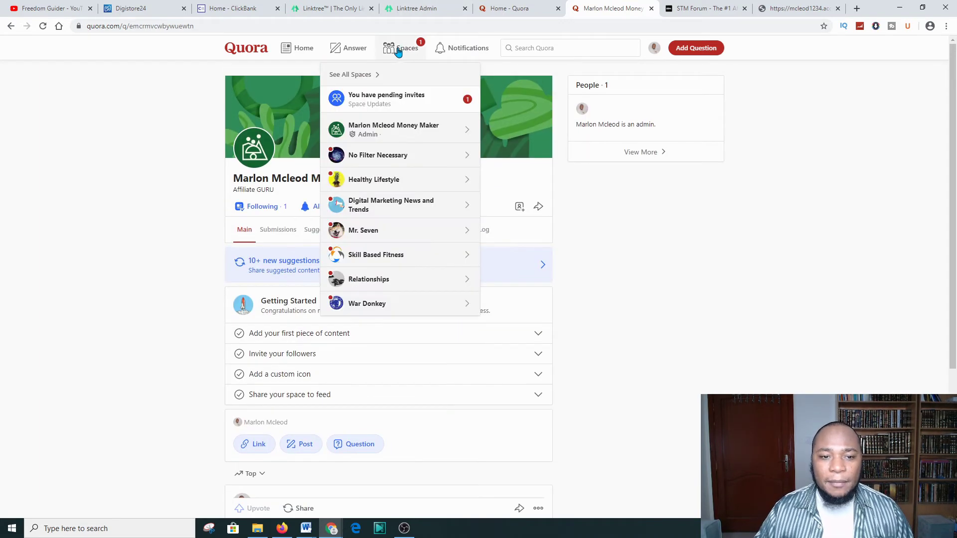
click(355, 75)
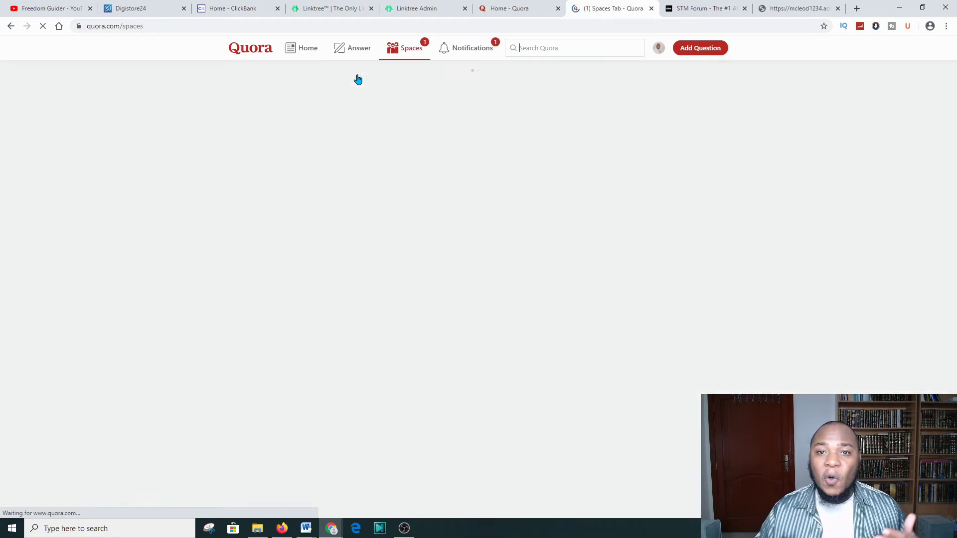
scroll(344, 333, down, 3)
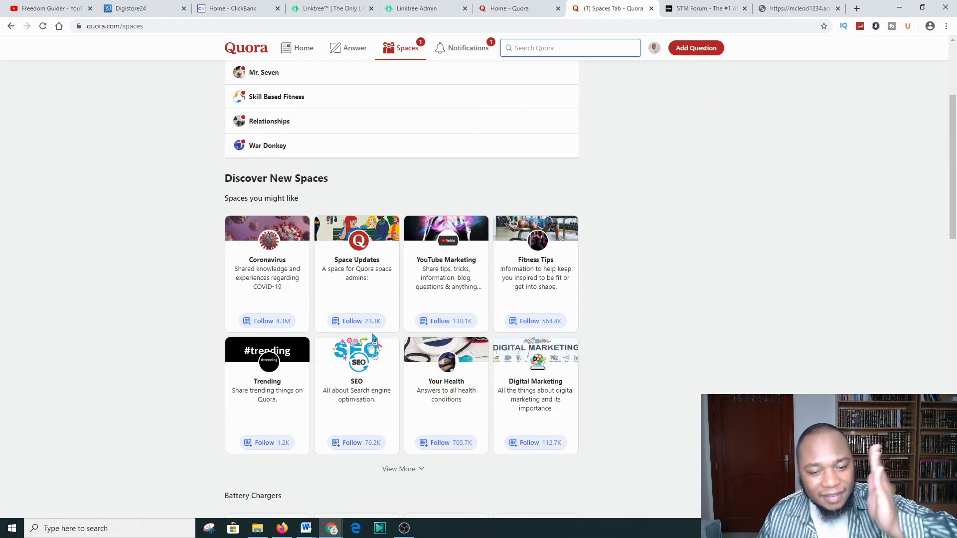
scroll(379, 323, down, 9)
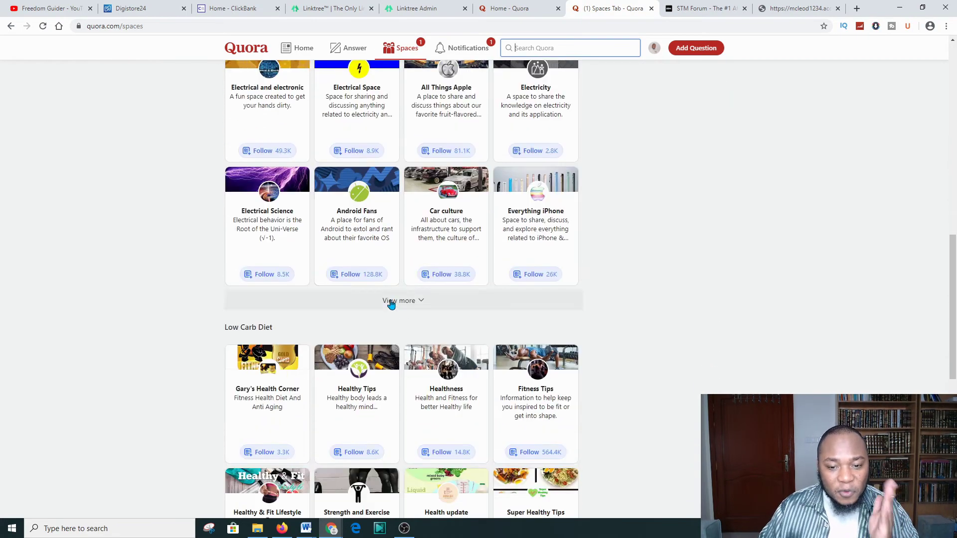
scroll(391, 304, down, 4)
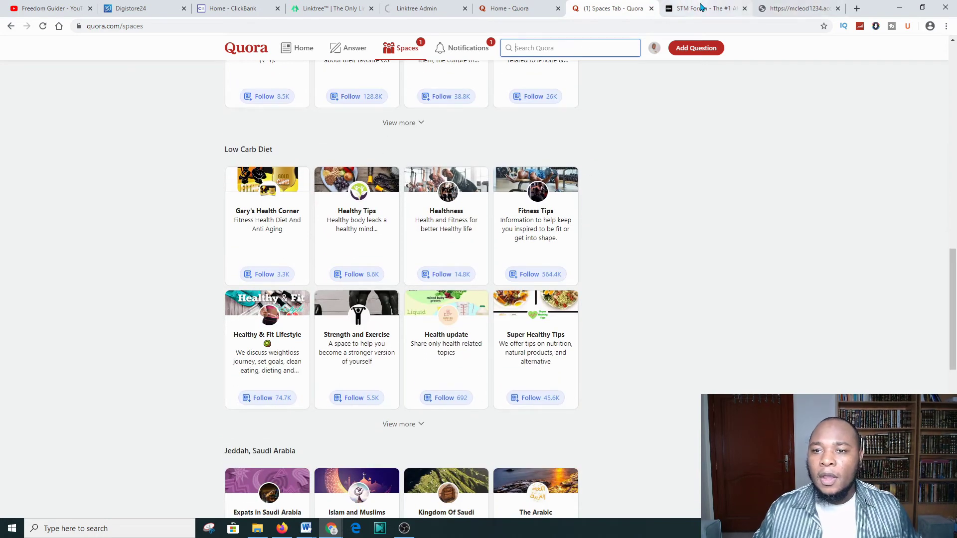
click(701, 7)
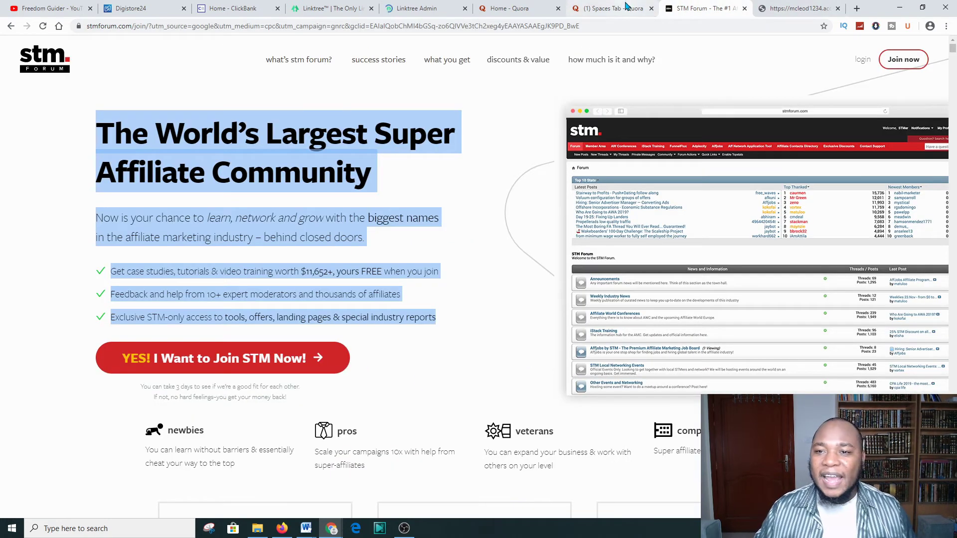
click(643, 6)
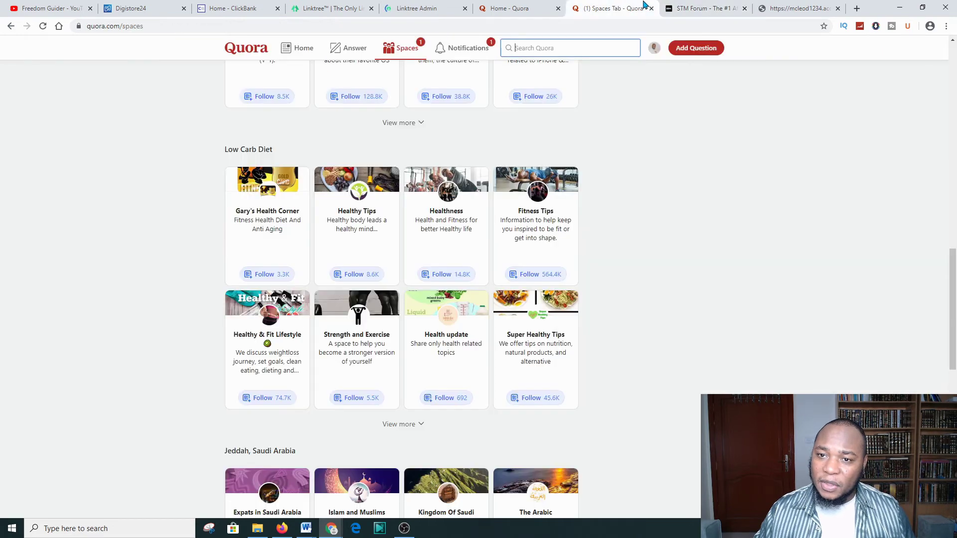
scroll(493, 259, up, 3)
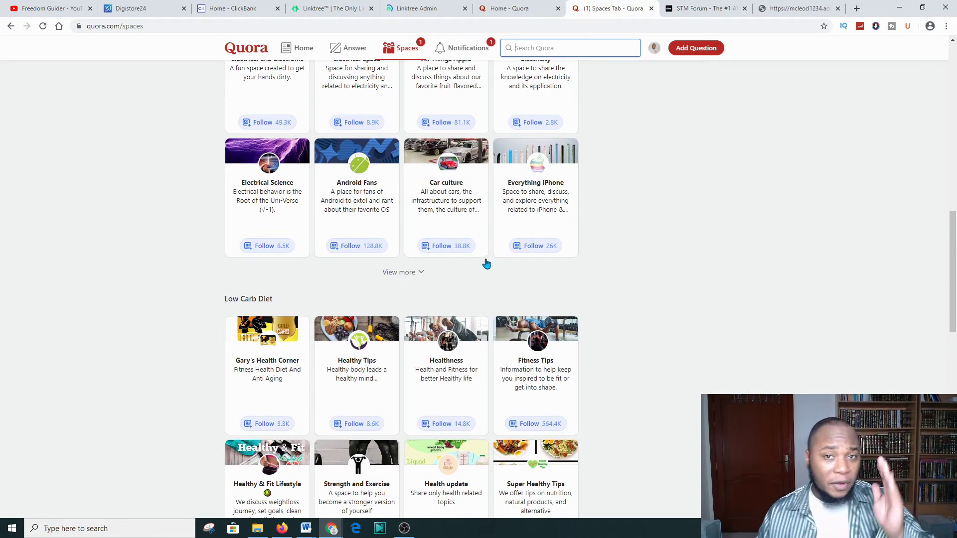
scroll(486, 264, up, 15)
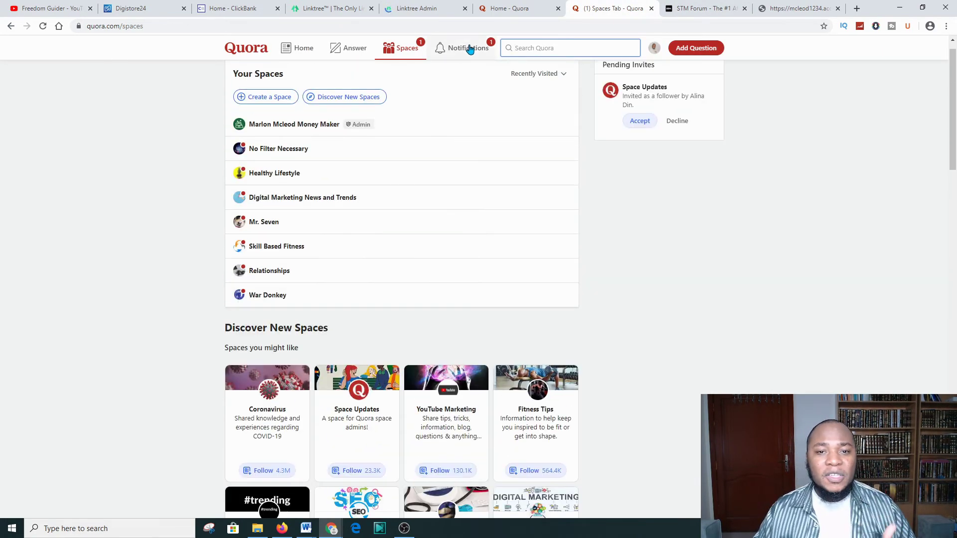
Reopen the Money Maker space from the list of own spaces and expand the "Make Money From Home" post
click(320, 125)
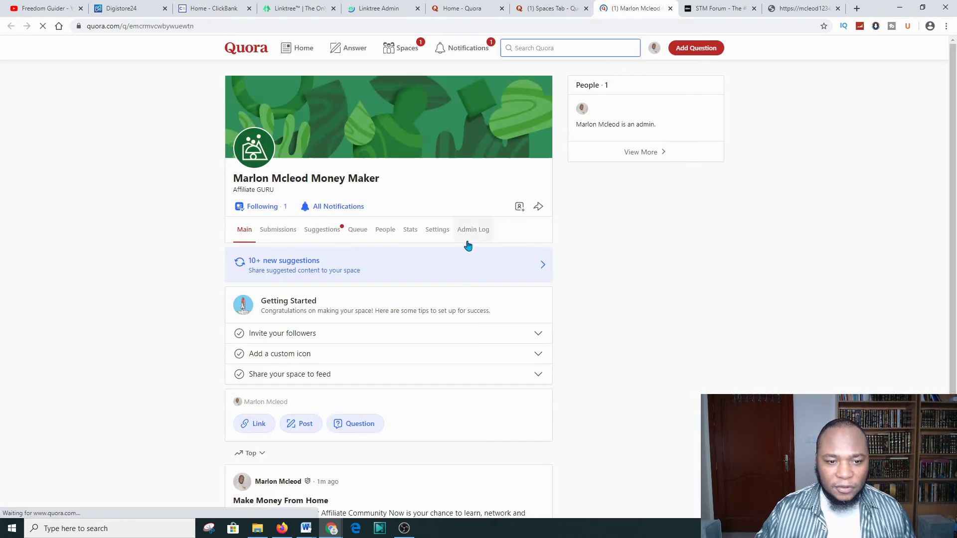
scroll(340, 271, down, 1)
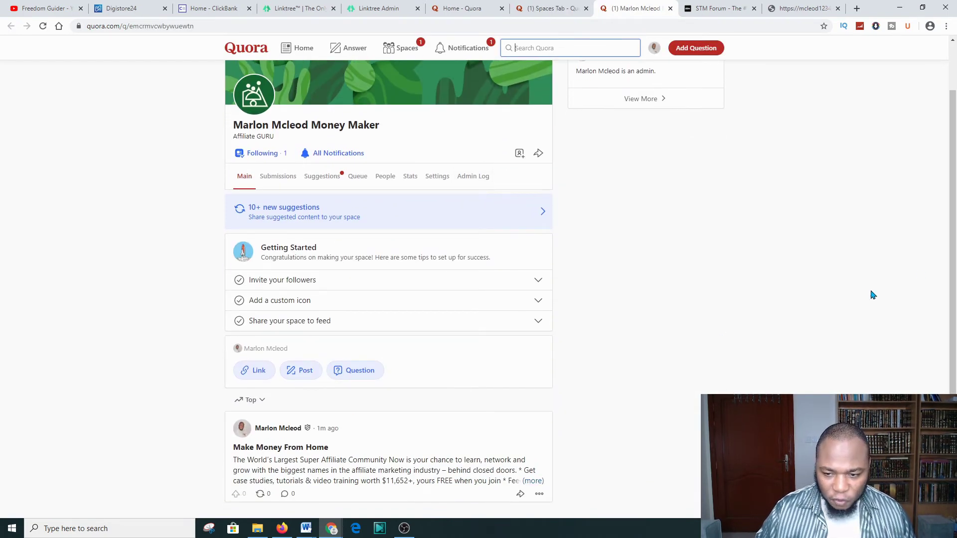
click(532, 481)
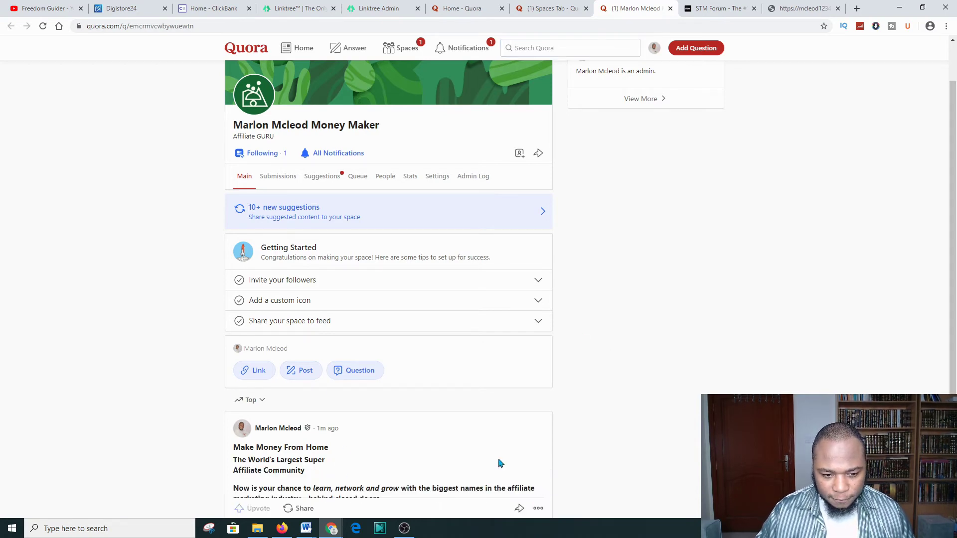
scroll(378, 307, down, 3)
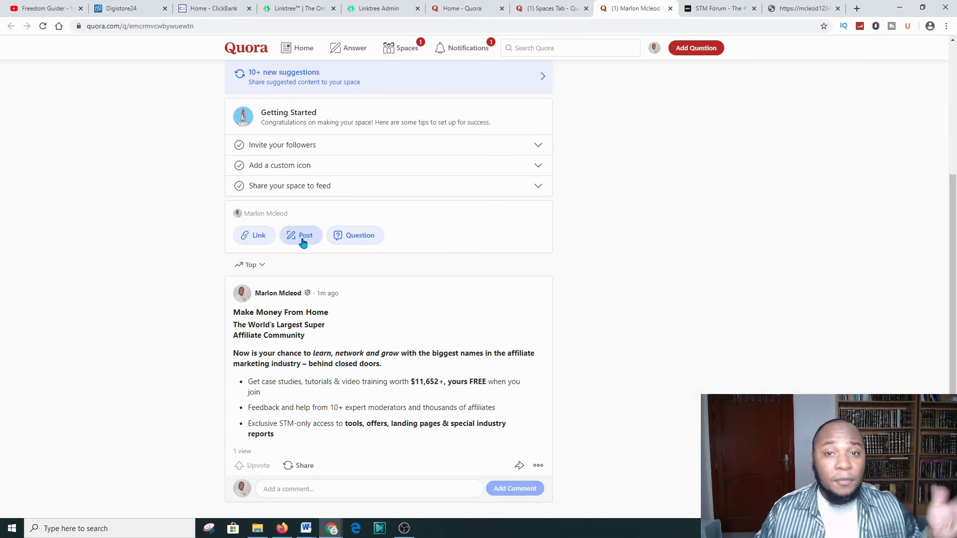
Ask the question "What is Affiliate Marketing done for you?" in the Money Maker space and add it to the space
click(348, 238)
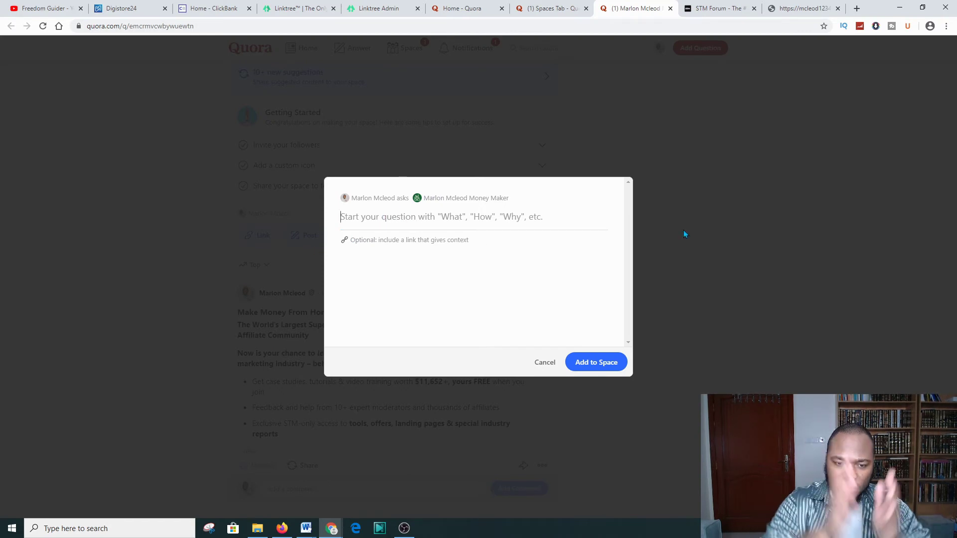
text(What)
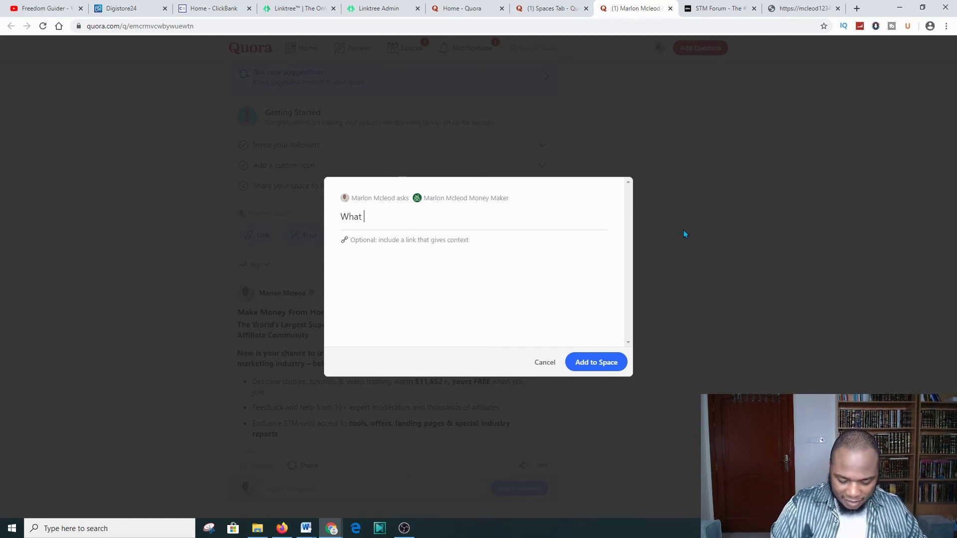
text( is A)
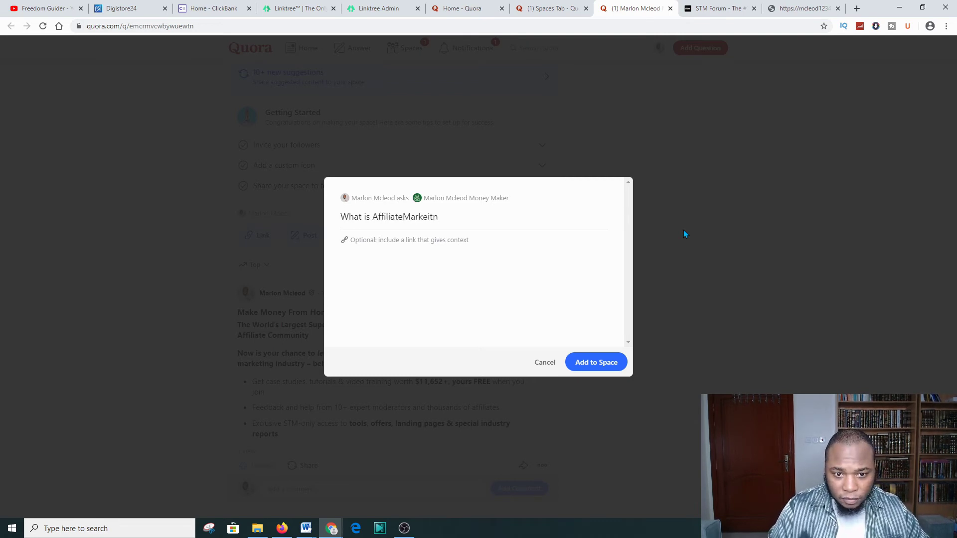
text(ffiliateMarketing)
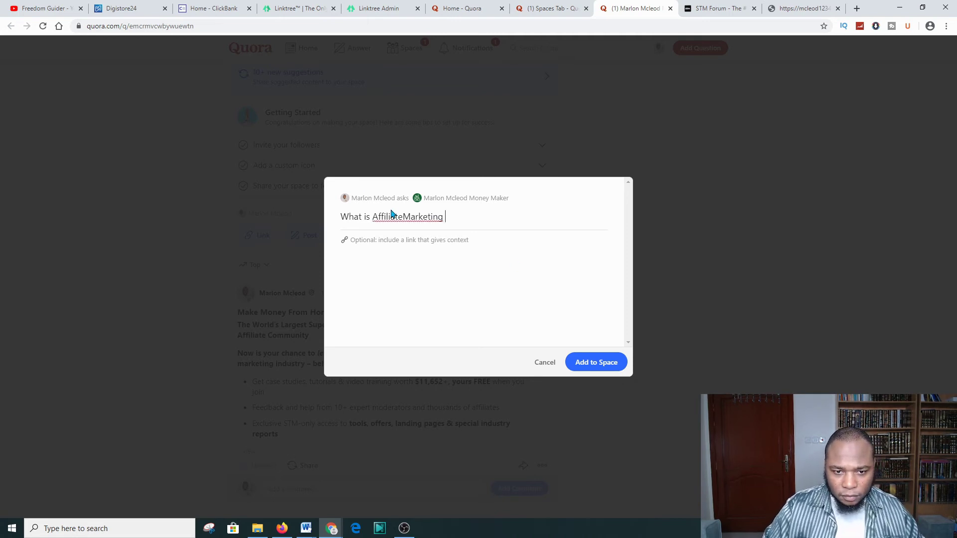
drag(398, 216, 405, 214)
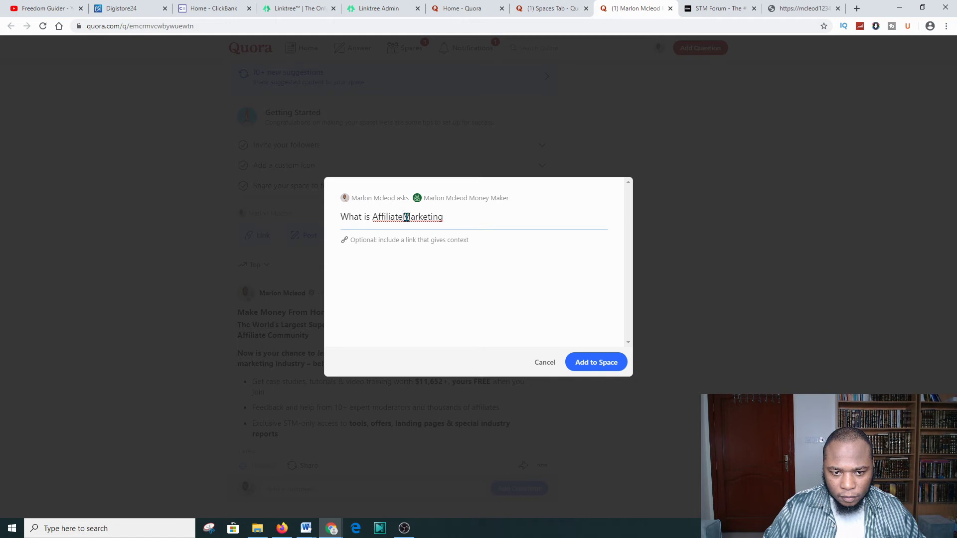
click(451, 215)
text(don)
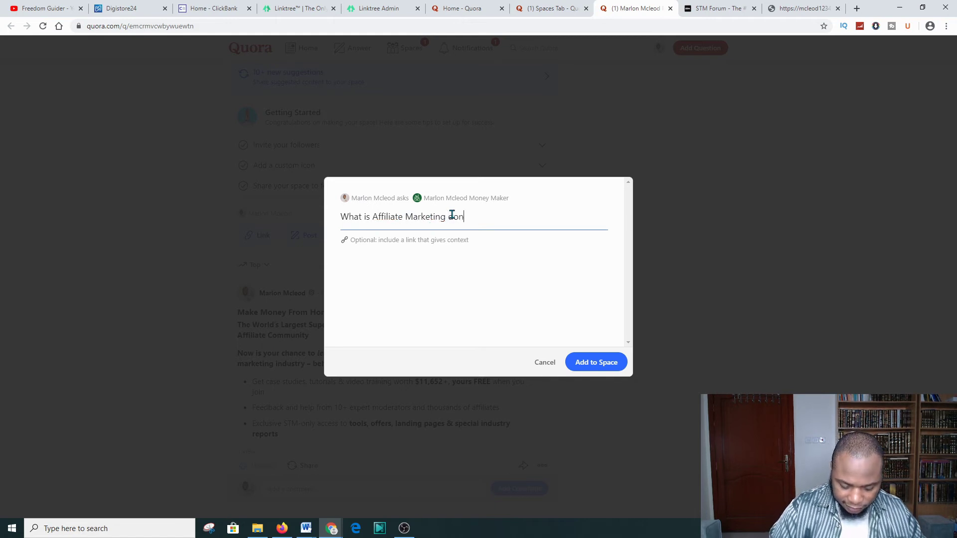
text(e for you?)
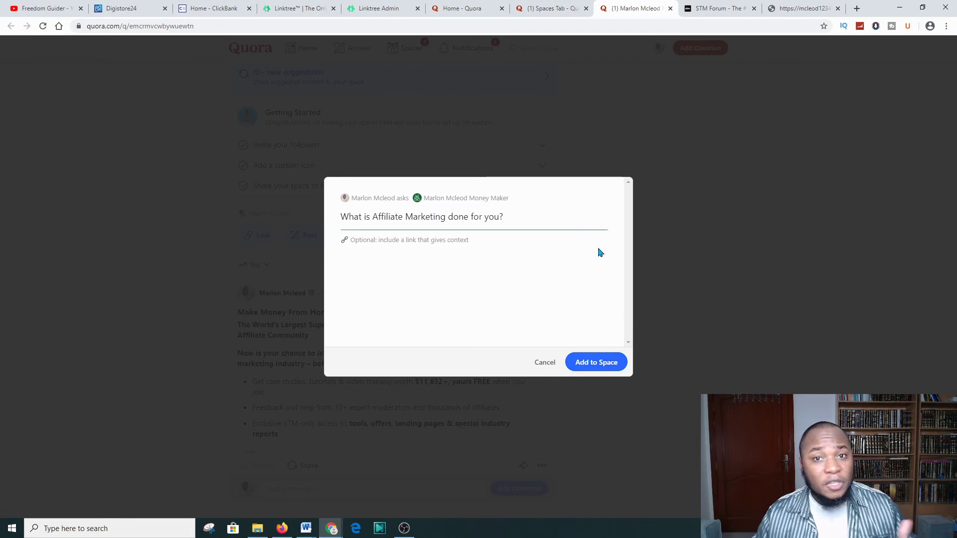
click(610, 362)
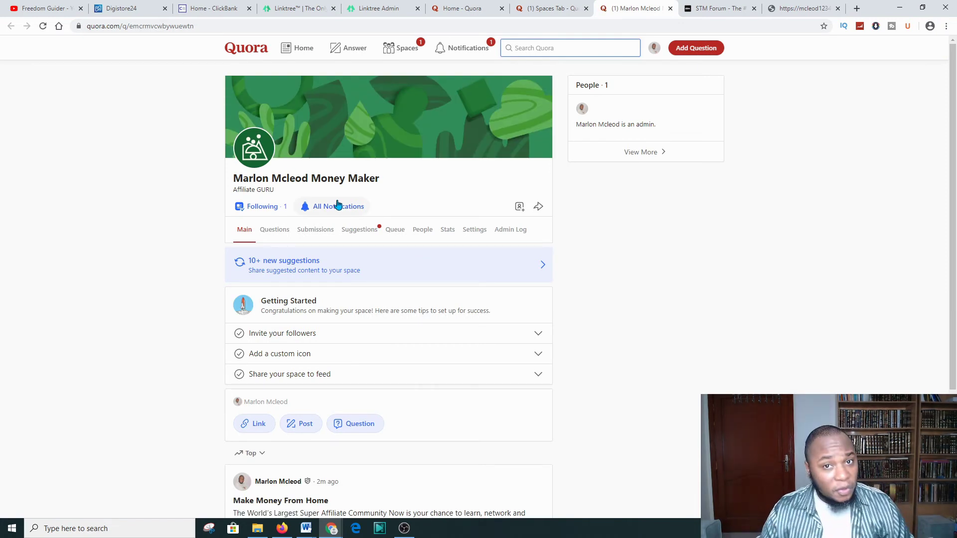
Review the new question in the space feed and expand the full "Make Money From Home" post
scroll(353, 195, down, 3)
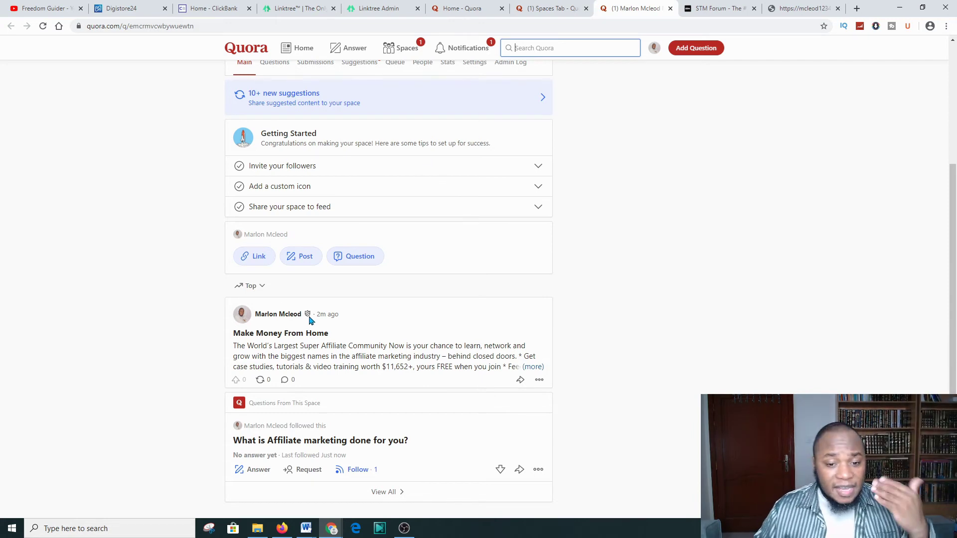
scroll(394, 314, up, 1)
scroll(379, 339, down, 1)
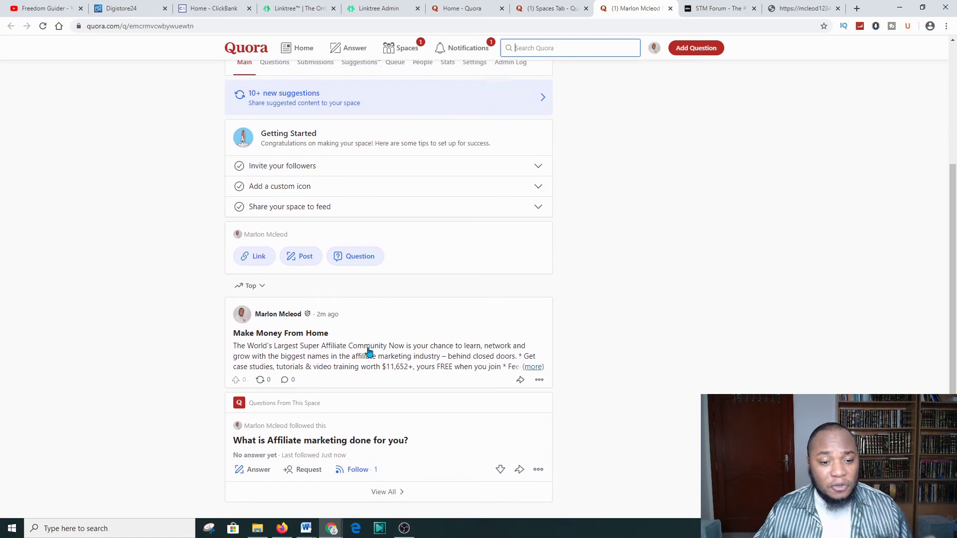
click(532, 367)
scroll(387, 394, down, 1)
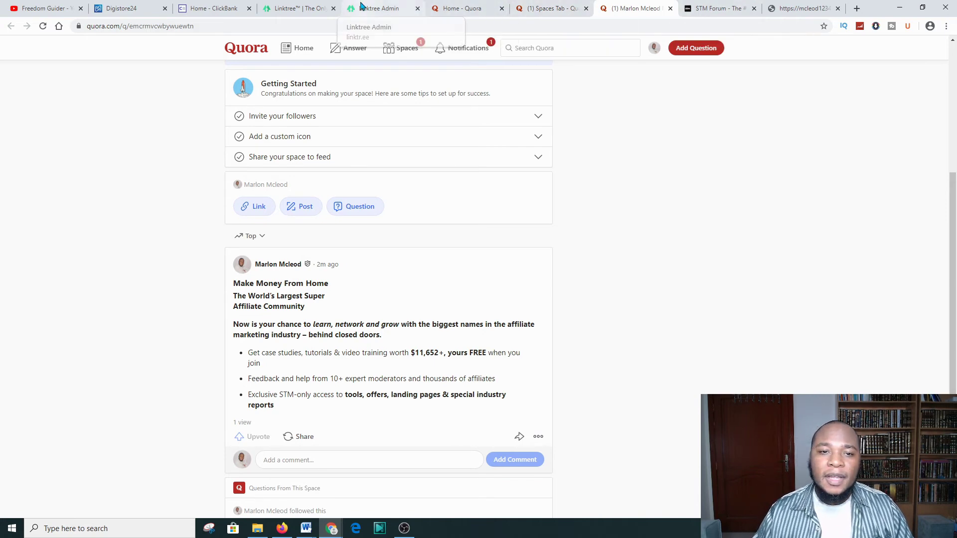
Switch to Linktree Admin, open the Commission Hero link from the phone preview in a separate tab and view its landing page
click(361, 6)
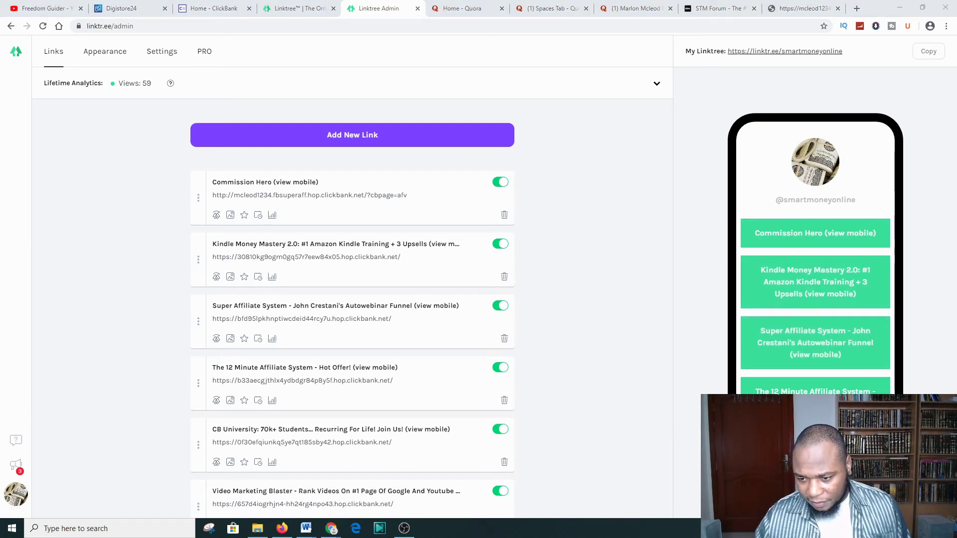
click(827, 234)
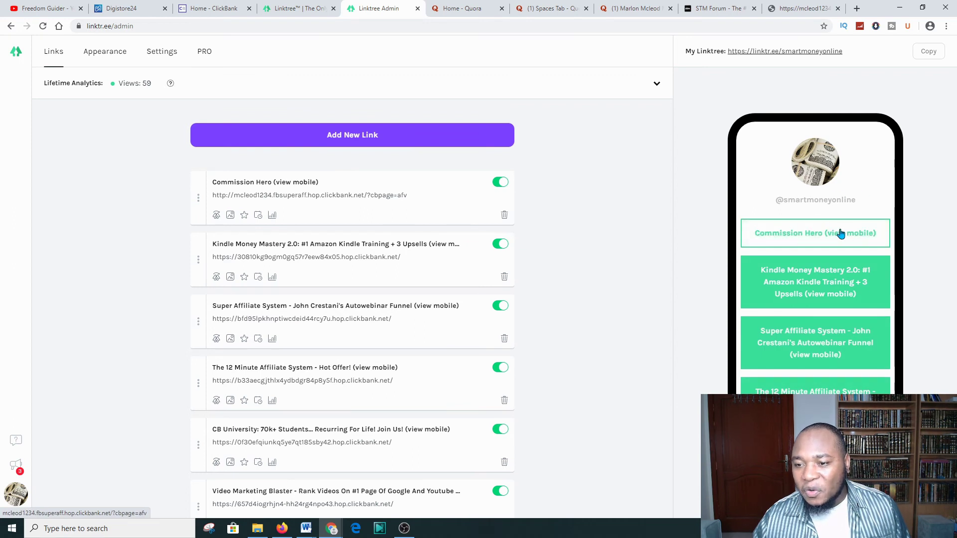
right_click(806, 233)
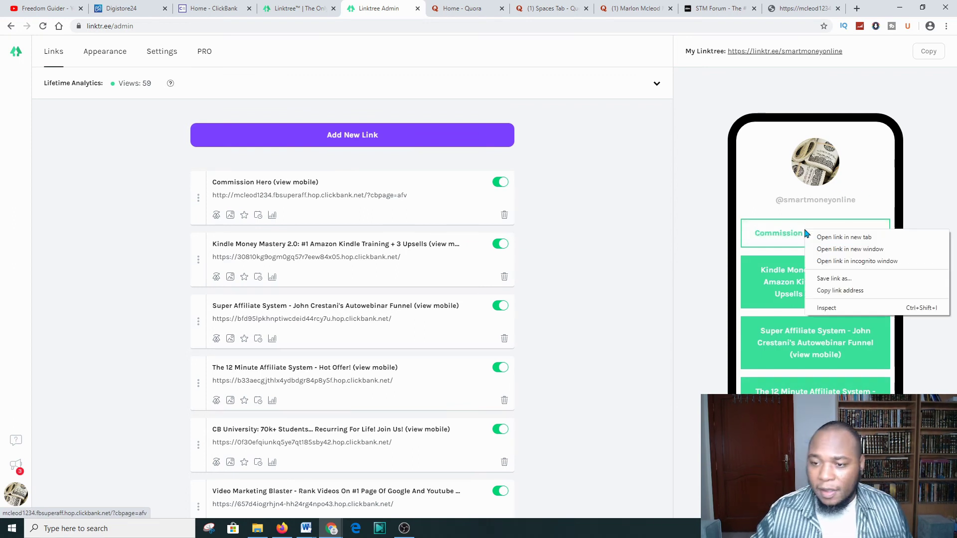
click(830, 236)
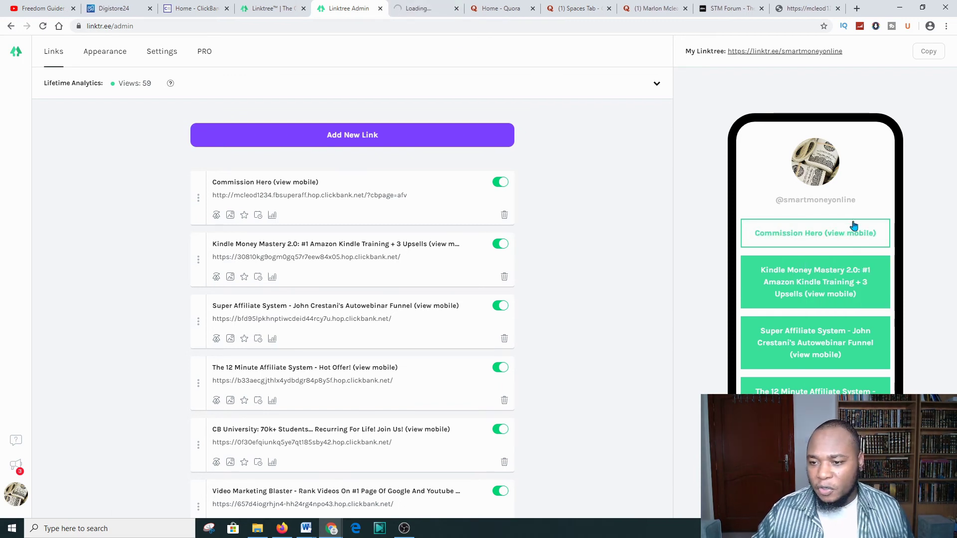
click(427, 7)
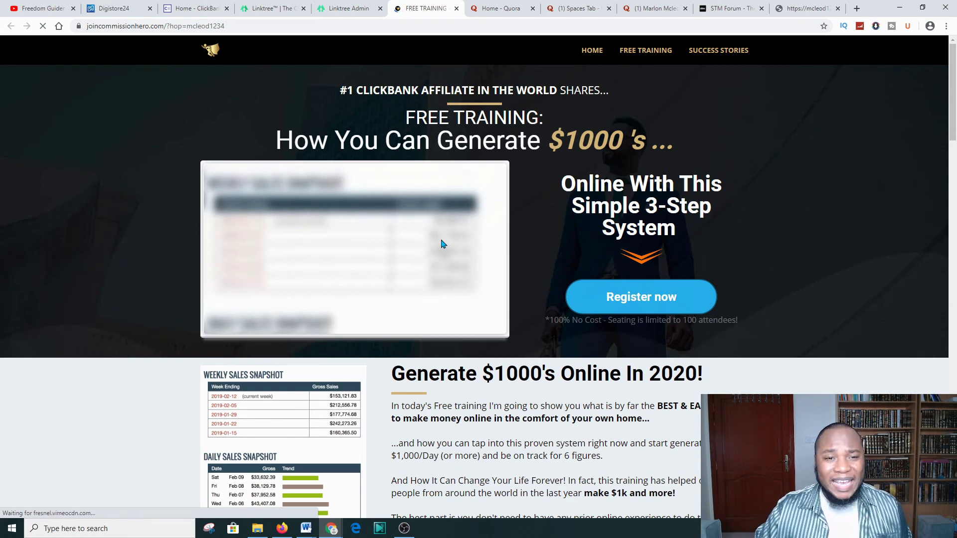
Return to Linktree Admin and look through the whole list of affiliate links
click(345, 7)
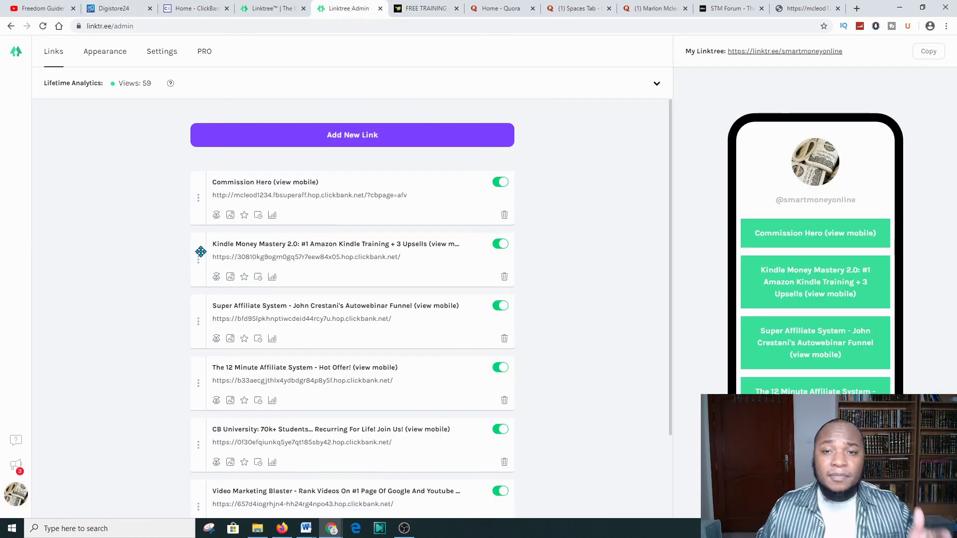
scroll(245, 232, down, 3)
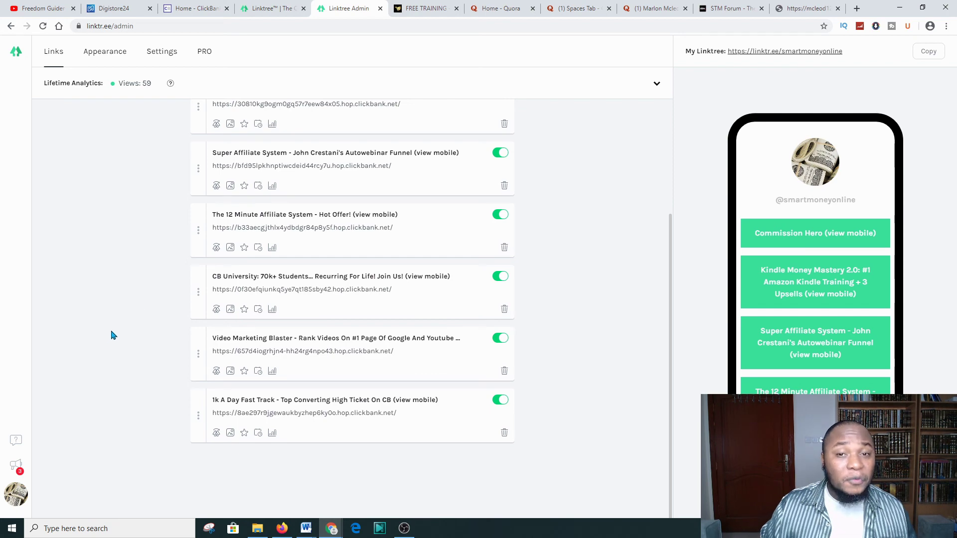
scroll(120, 321, up, 2)
scroll(312, 284, up, 1)
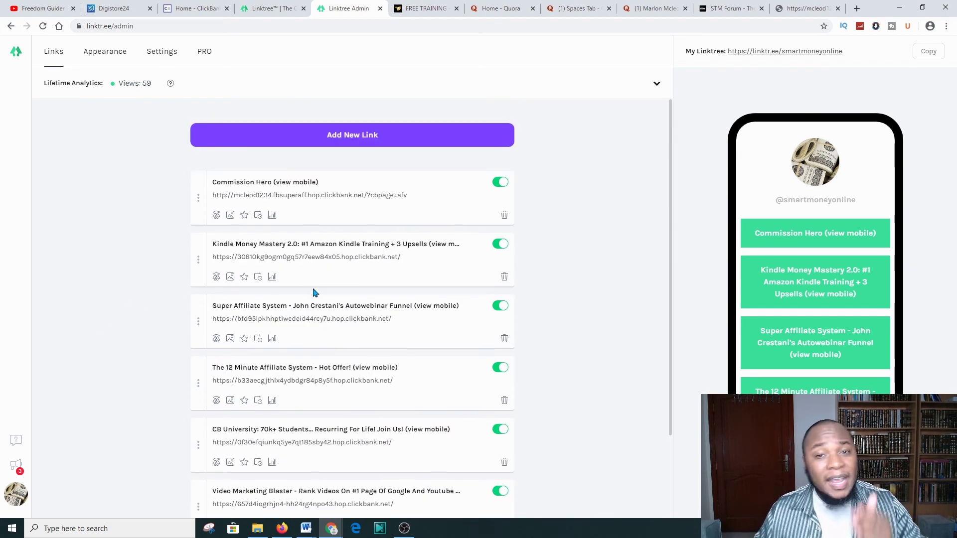